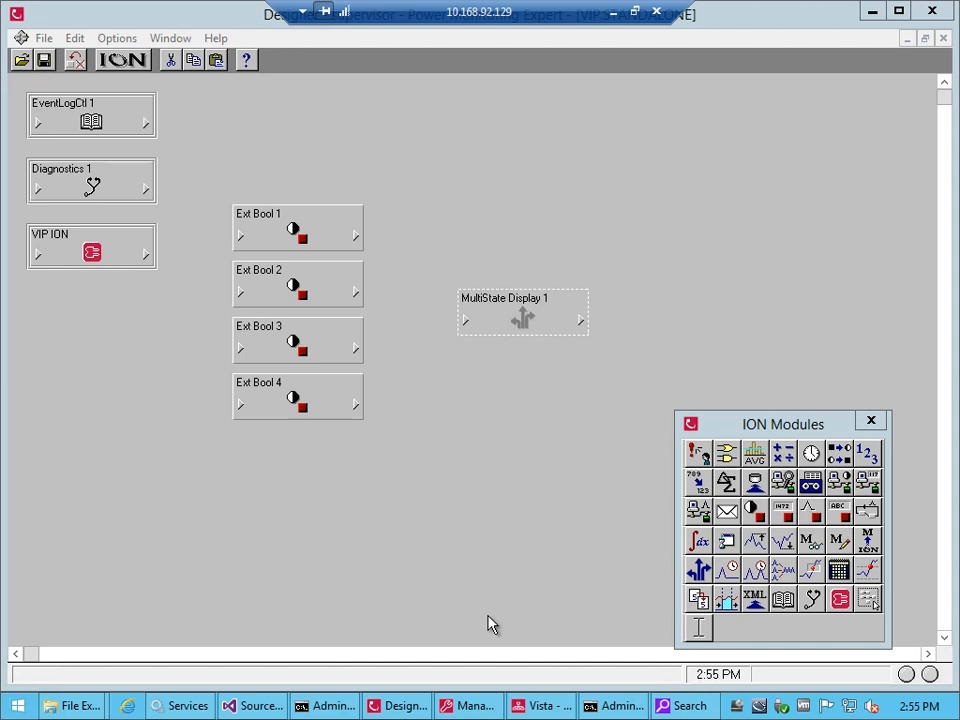
Link the EB1 Switch output of Ext Bool 1 to the Bit A input of MultiState Display 1
left_click(466, 321)
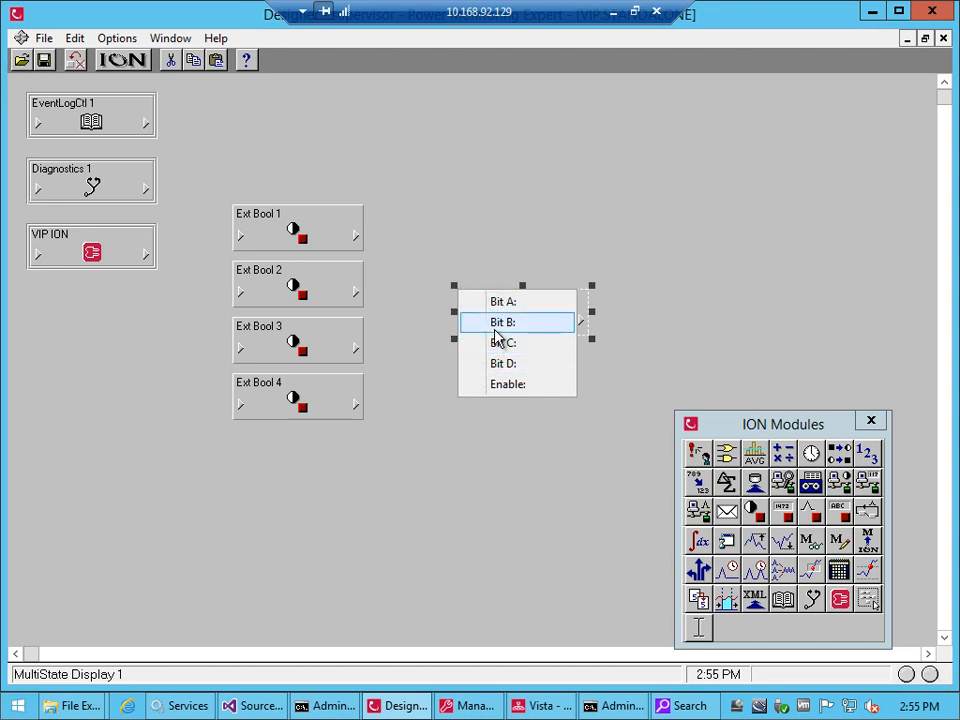
left_click(440, 376)
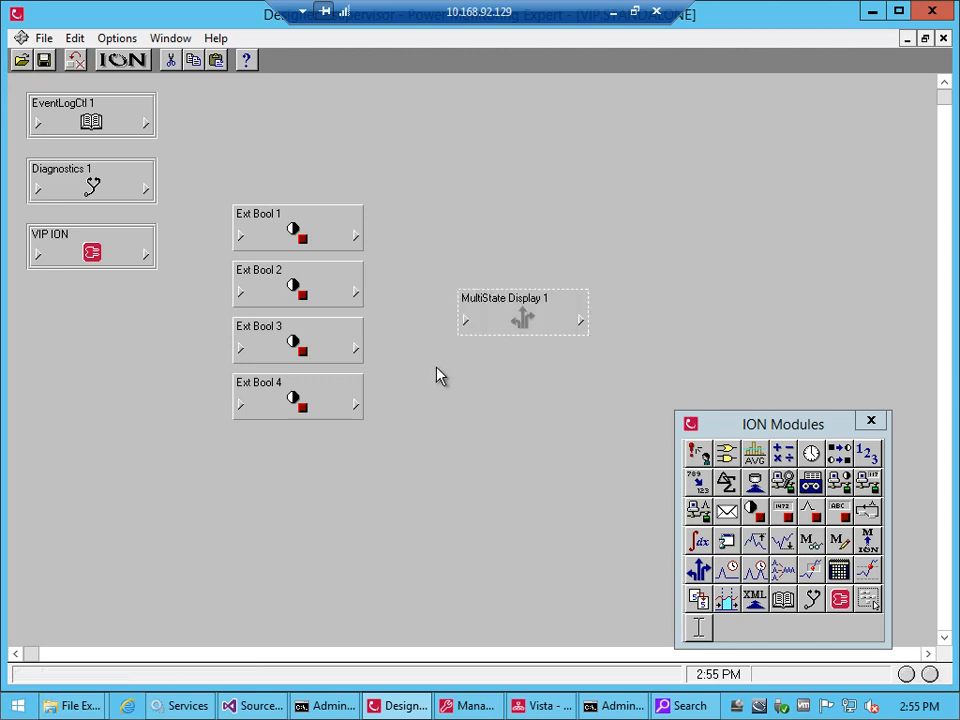
left_click(355, 238)
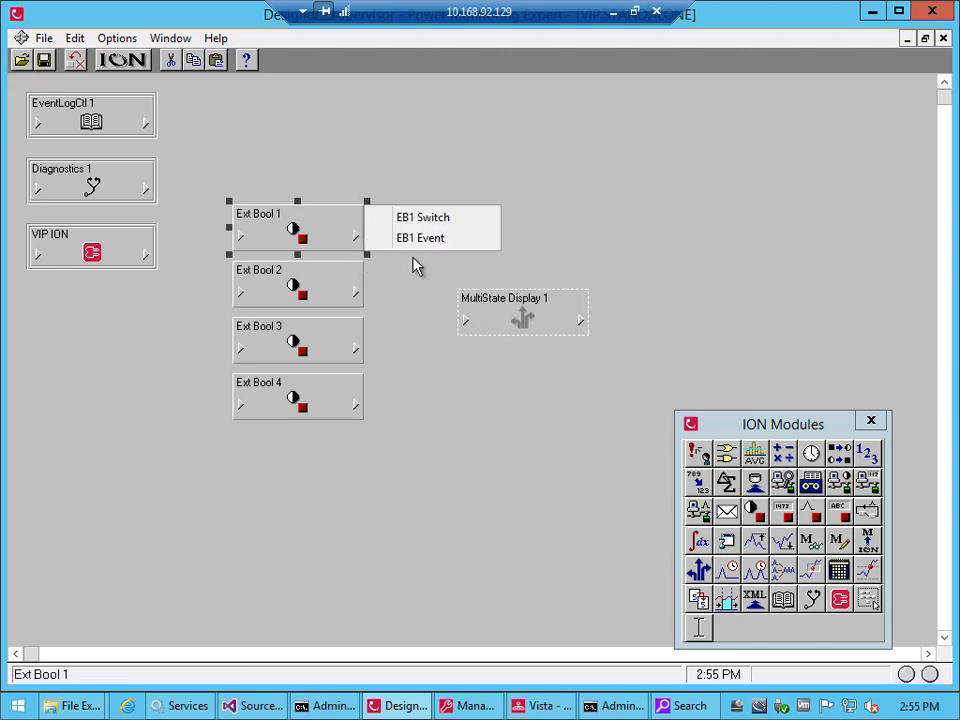
left_click(415, 222)
left_click_drag(415, 221, 465, 324)
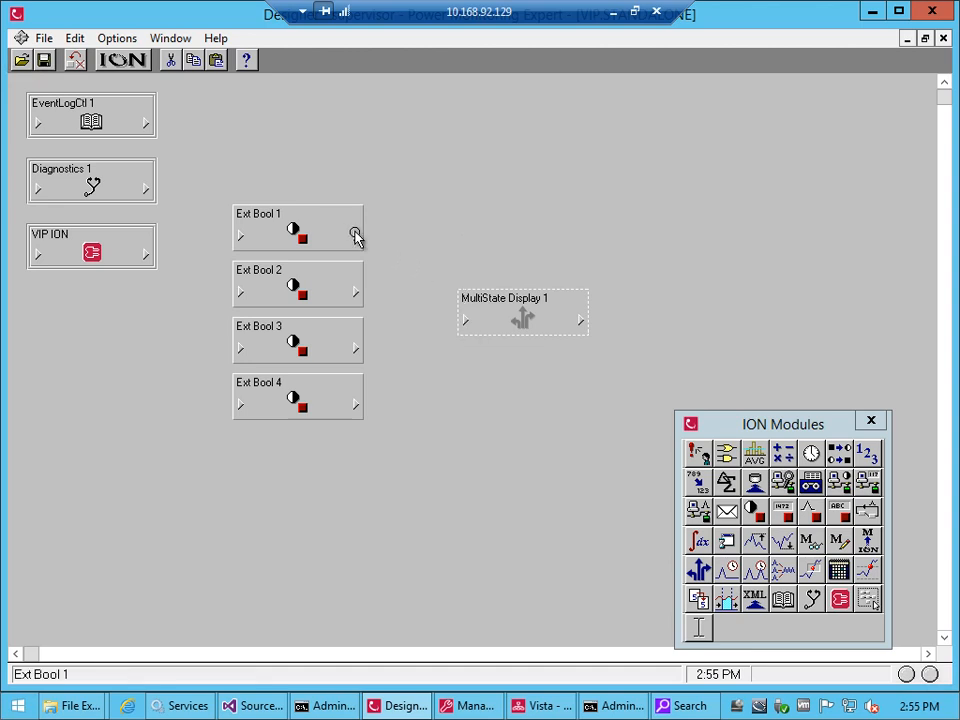
left_click(356, 236)
left_click(395, 220)
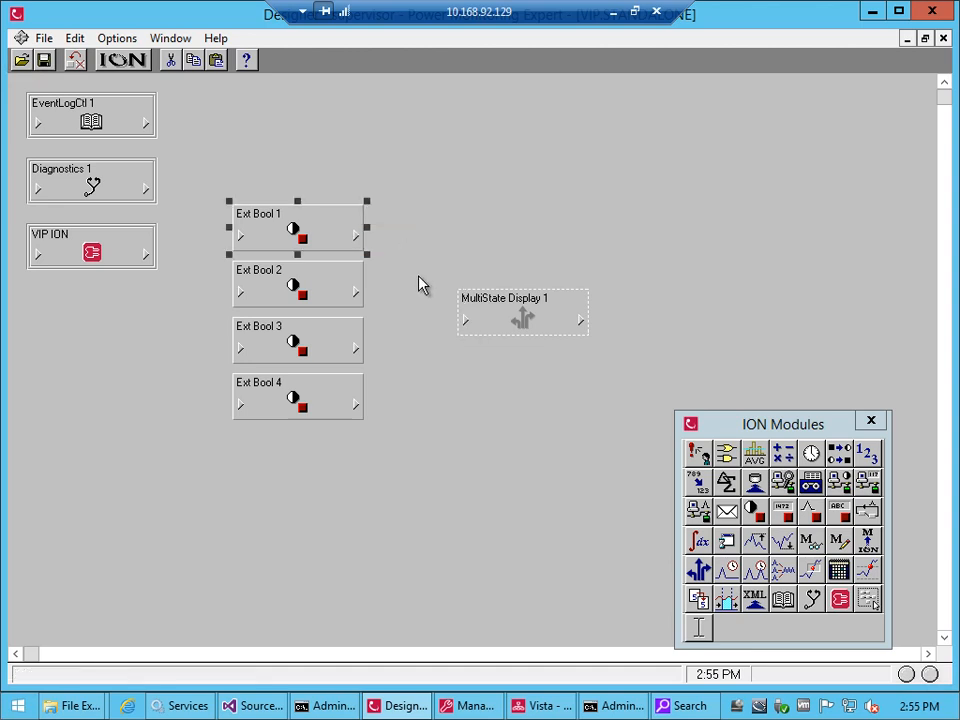
left_click(468, 323)
left_click(482, 303)
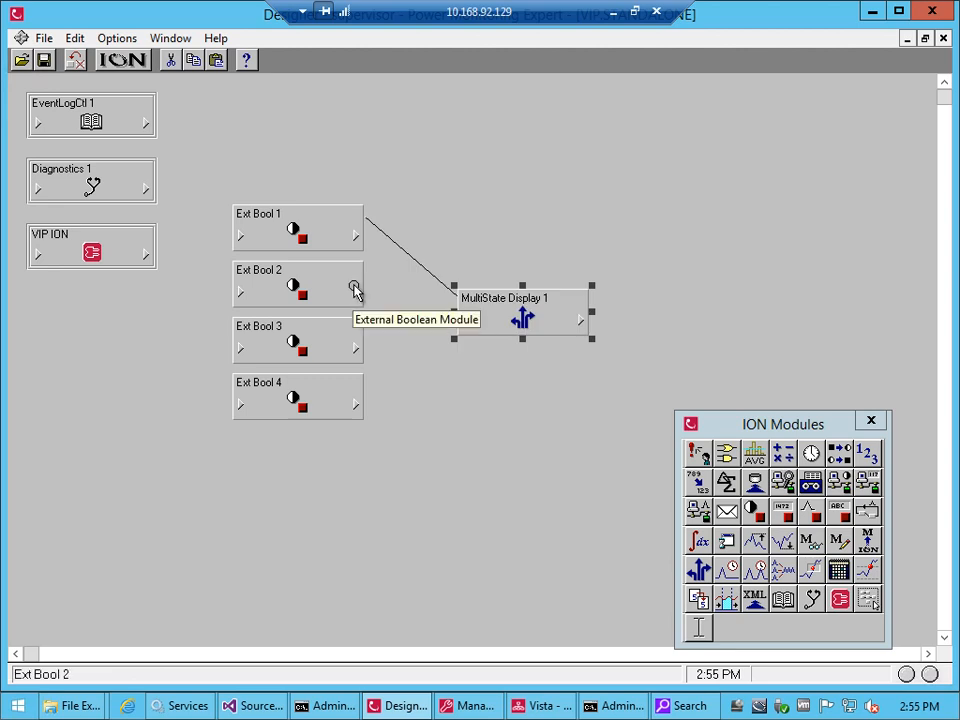
Link EB2 Switch of Ext Bool 2 to Bit B and the switch output of Ext Bool 3 to Bit C of MultiState Display 1
left_click(352, 292)
left_click(393, 275)
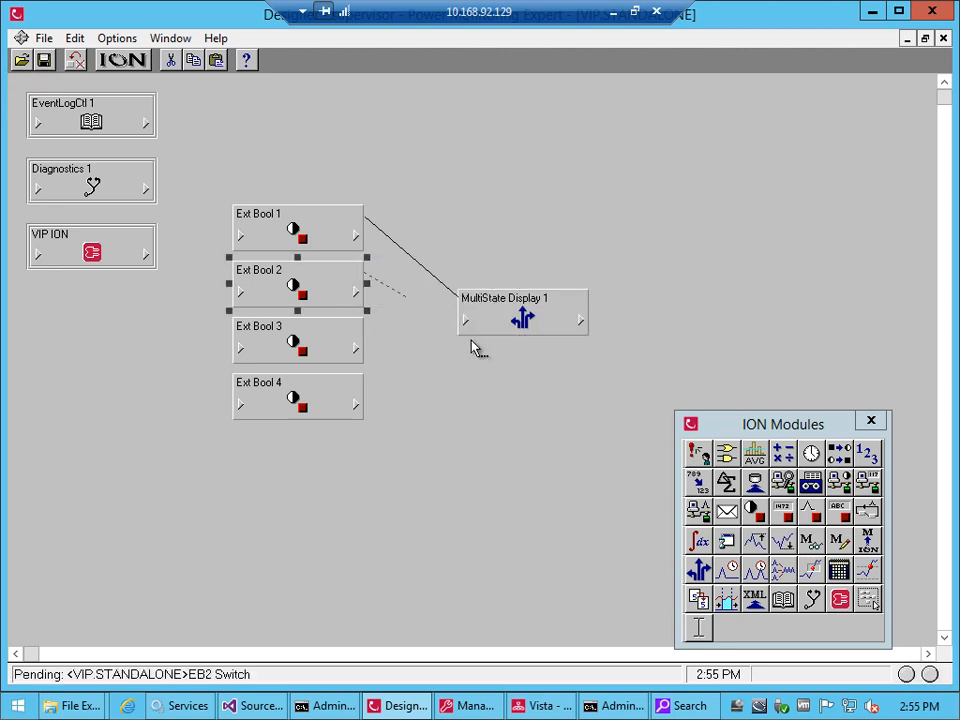
left_click(463, 321)
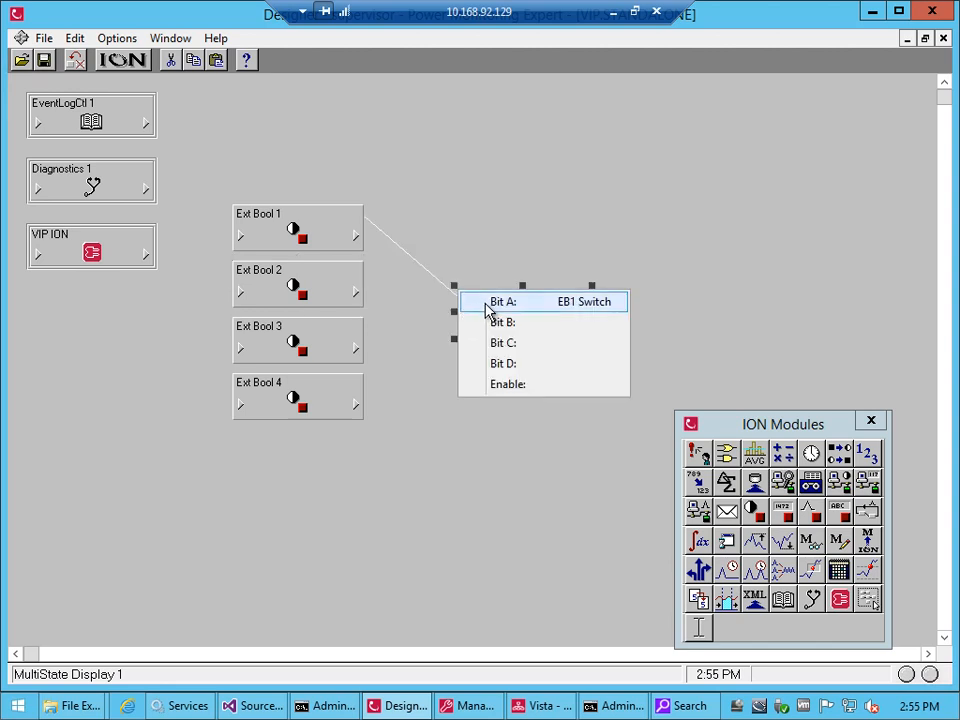
left_click(491, 328)
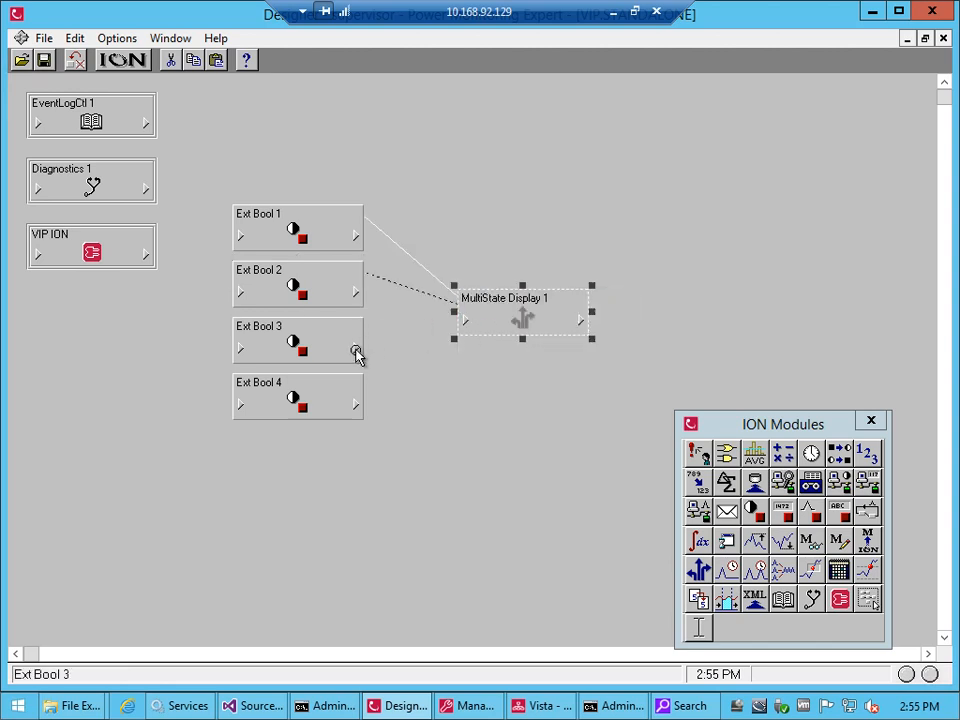
left_click(359, 350)
left_click(401, 332)
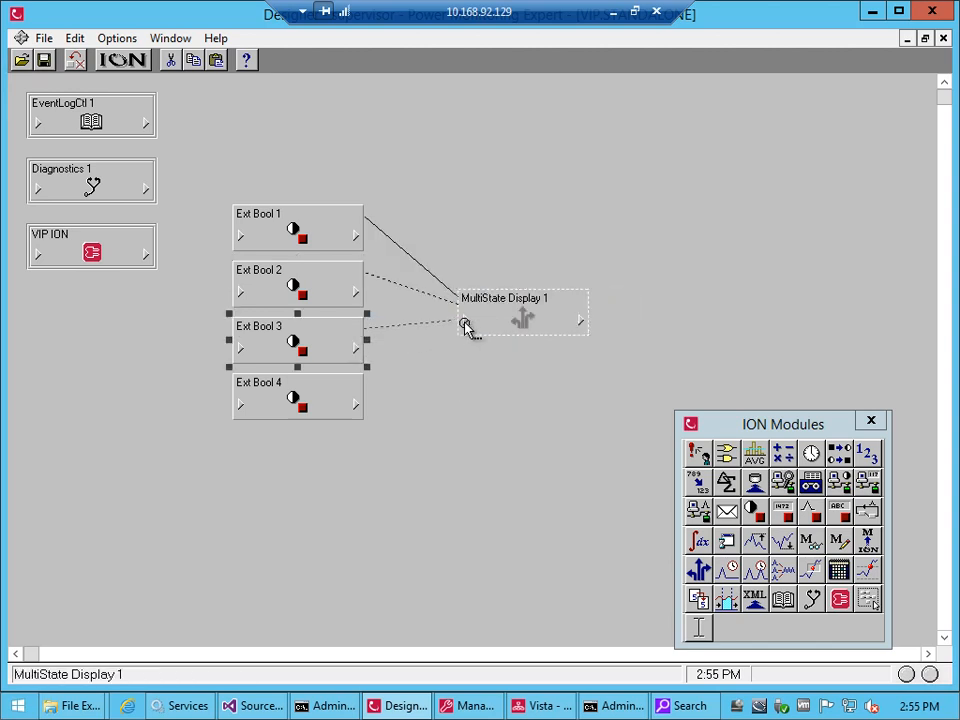
left_click(466, 328)
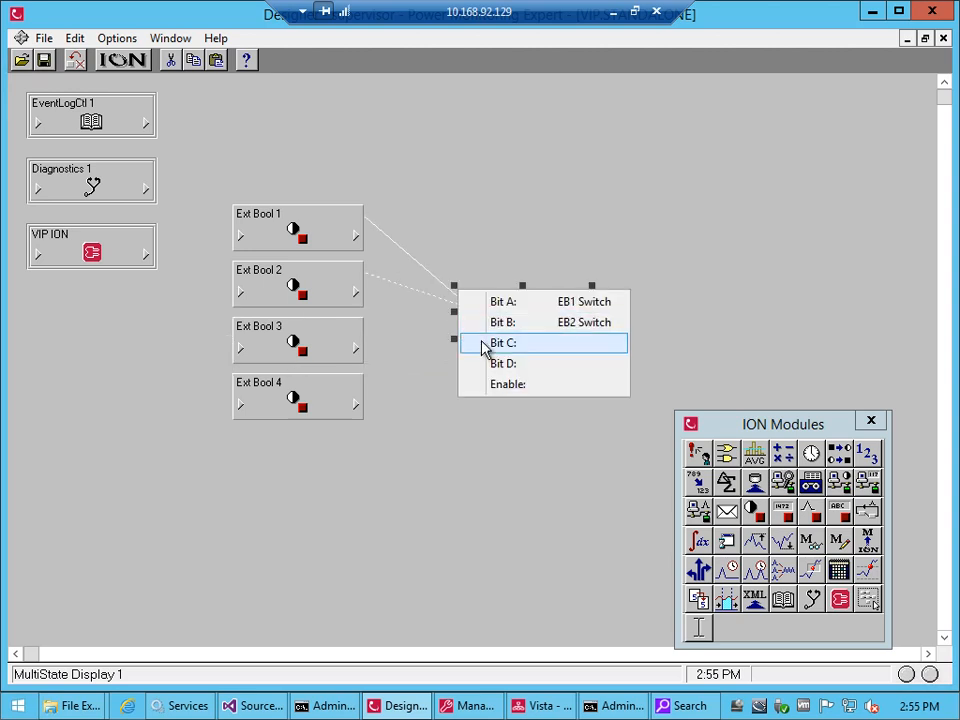
left_click(486, 345)
Link the EB4 Switch output of Ext Bool 4 to Bit D of MultiState Display 1 and review the module's input assignments
left_click(359, 402)
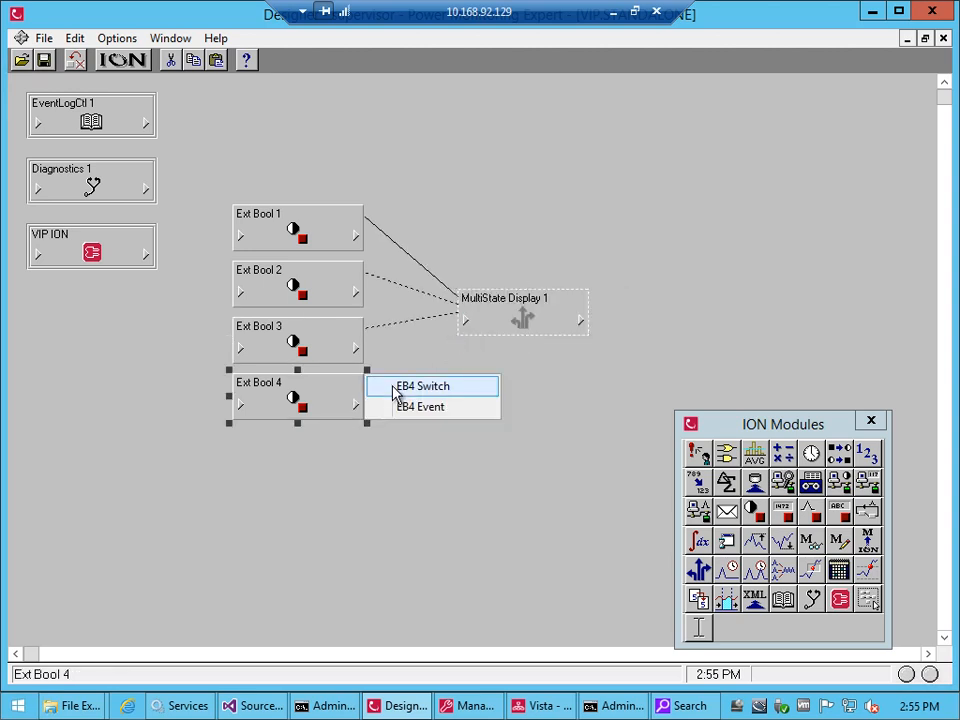
left_click(398, 386)
left_click(469, 320)
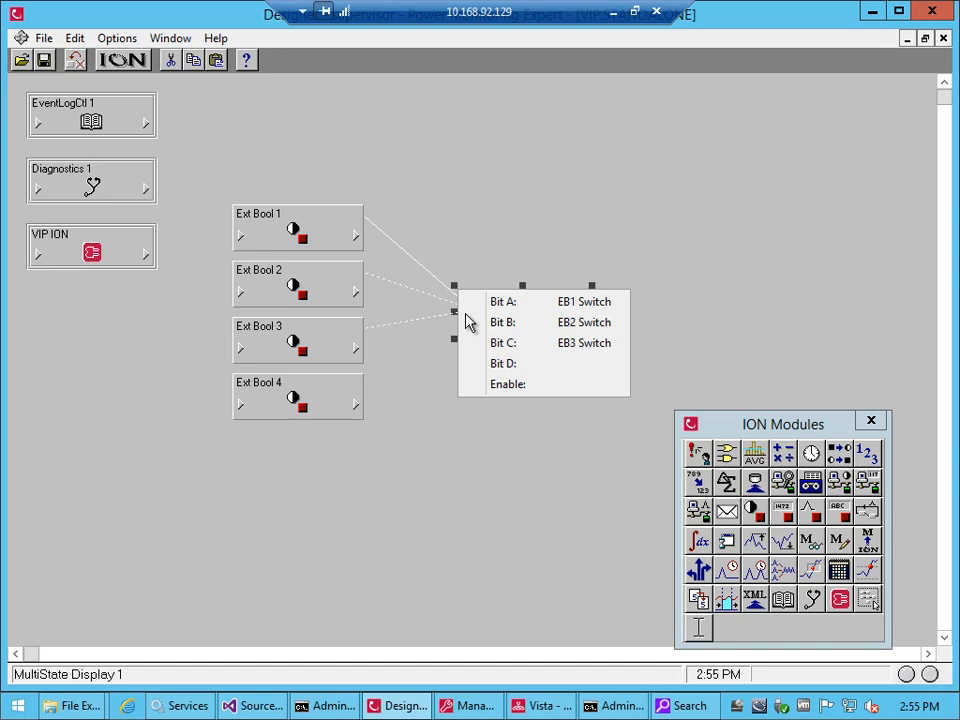
left_click(492, 365)
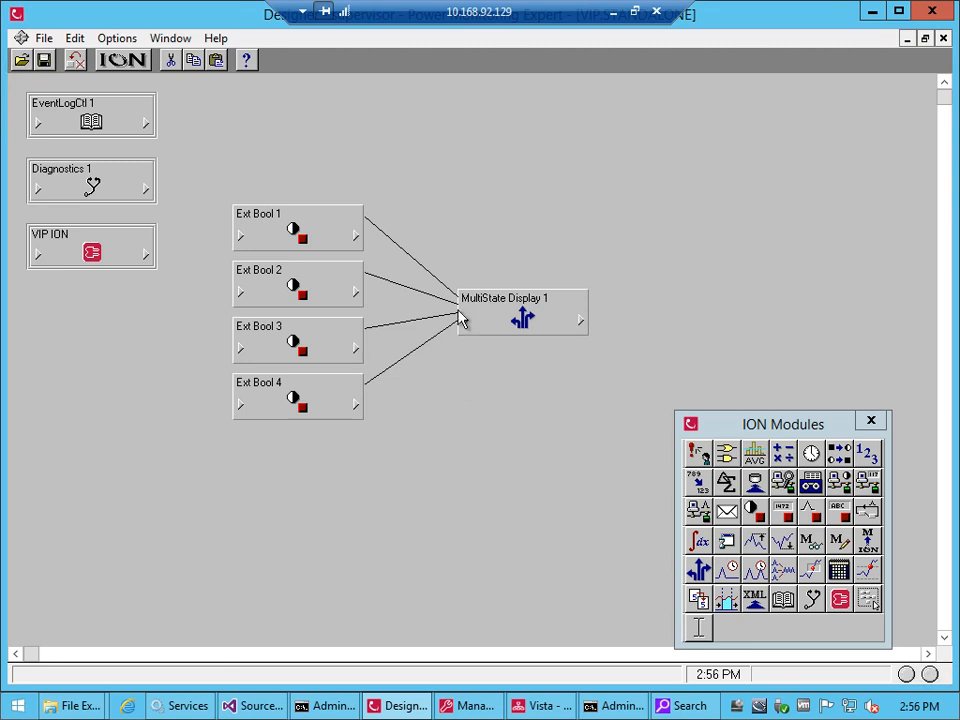
left_click(469, 330)
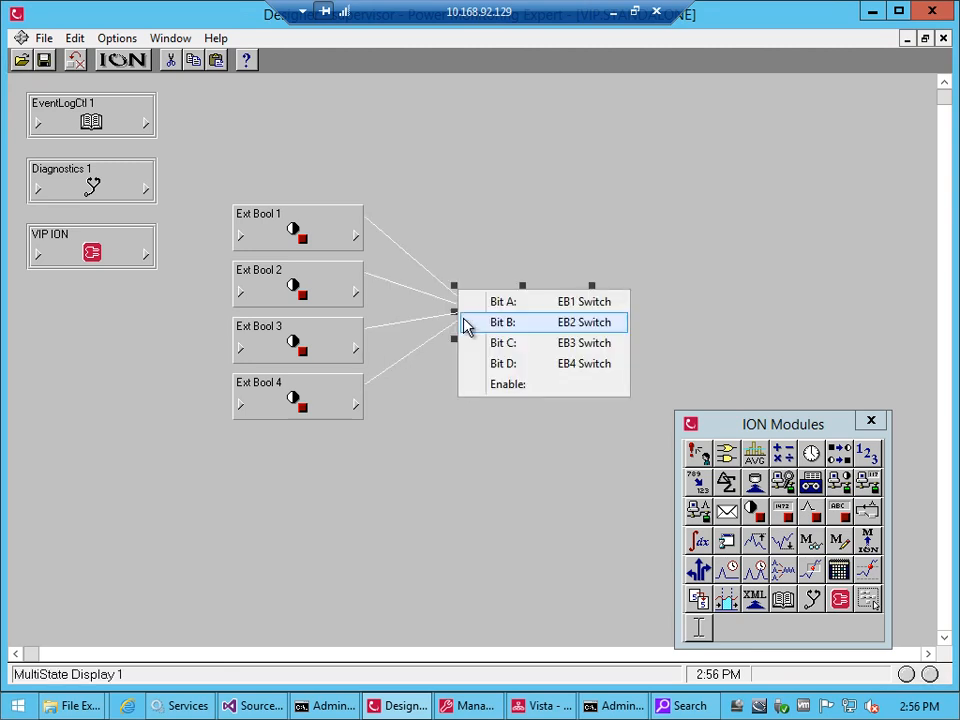
left_click(462, 455)
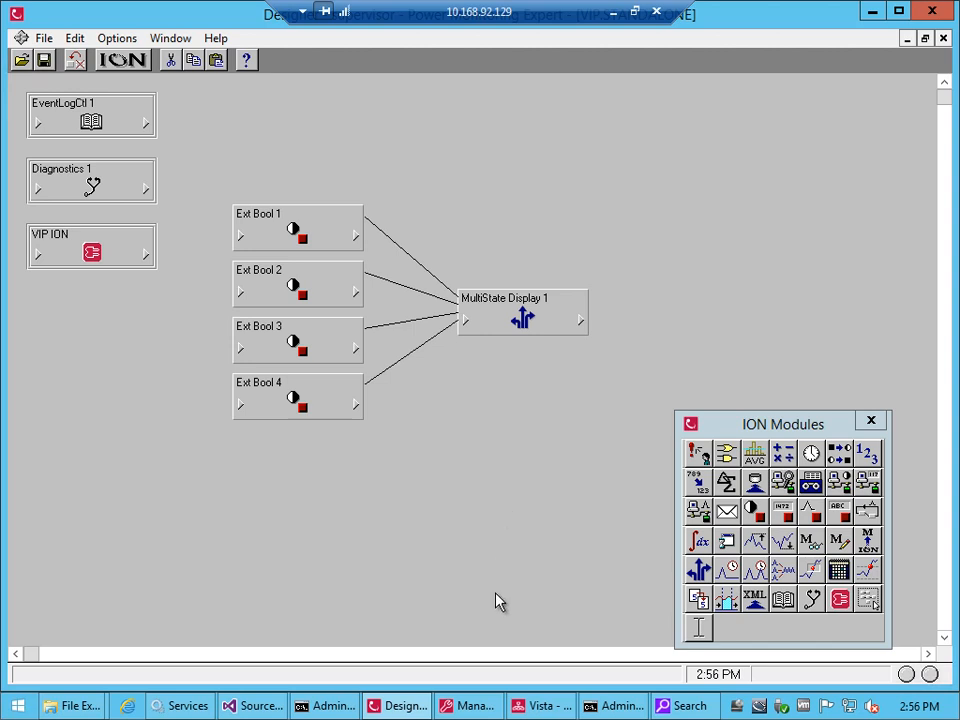
Switch to the Developer Command Prompt running iontest and read the value of register 0x7800 with Register_read_value void
left_click(323, 707)
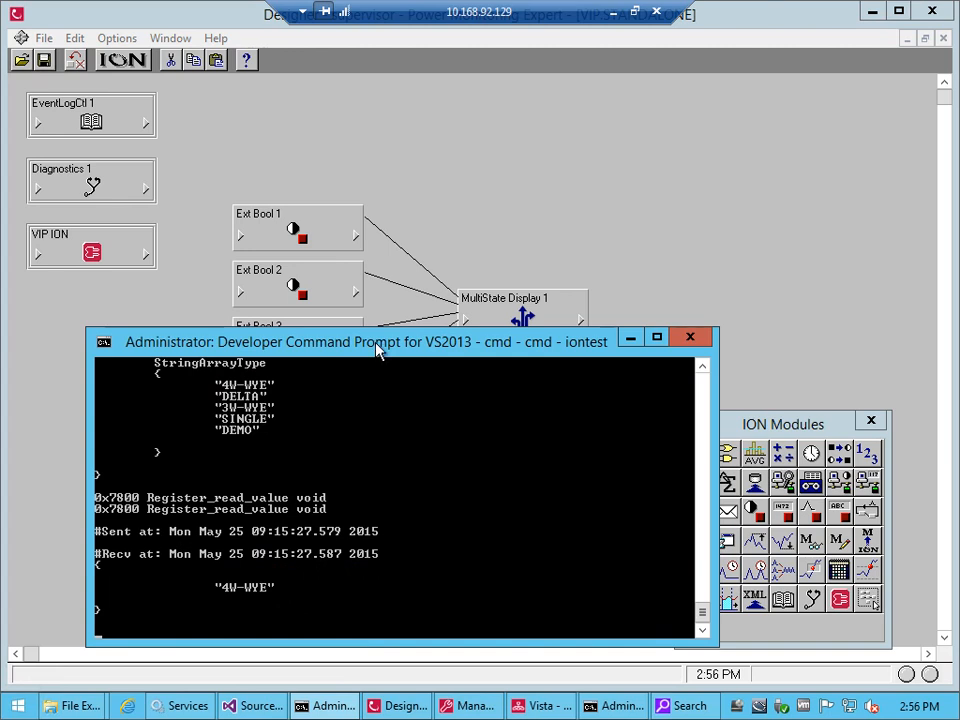
left_click_drag(378, 347, 378, 284)
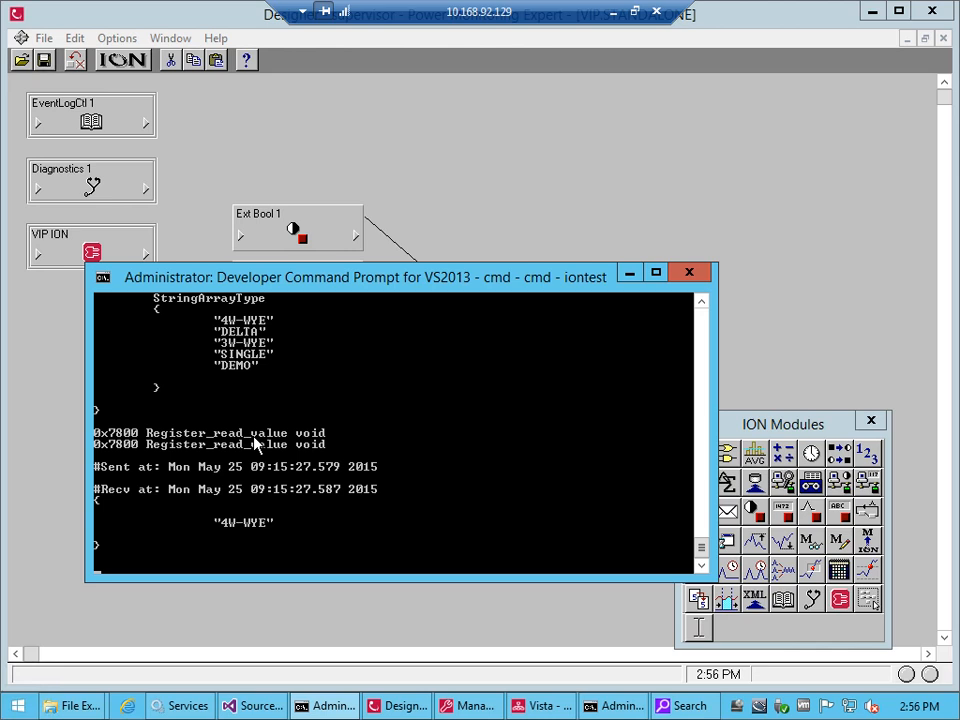
key("Up")
key("Return")
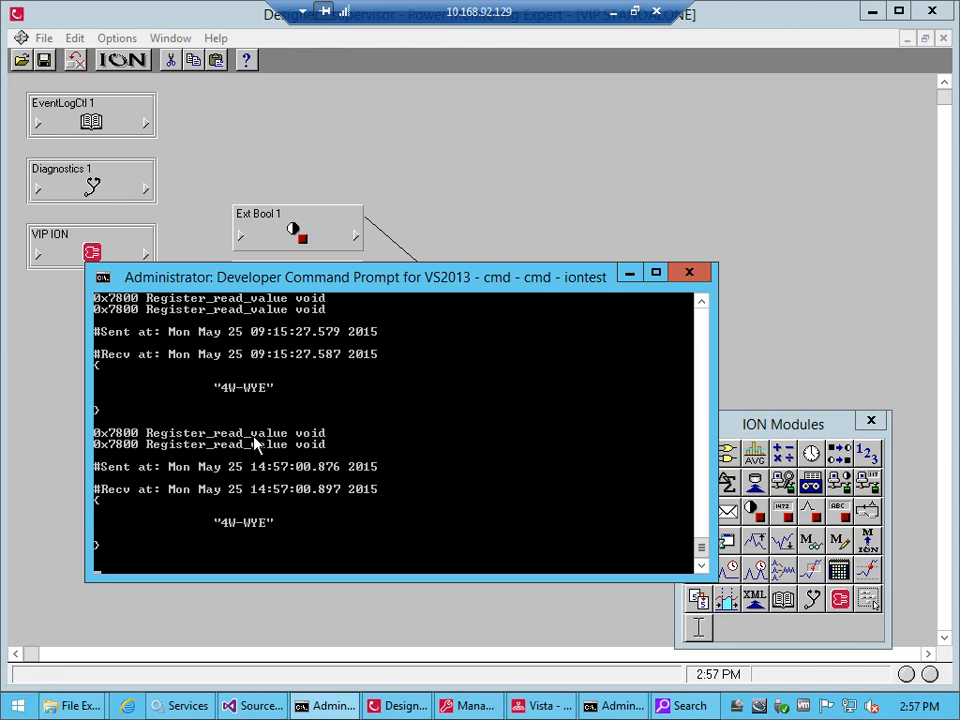
Read the enumerations of register 0x7800 with ENReg_read_enumerations void, then minimise the console to return to Designer
key("Up")
key("Up")
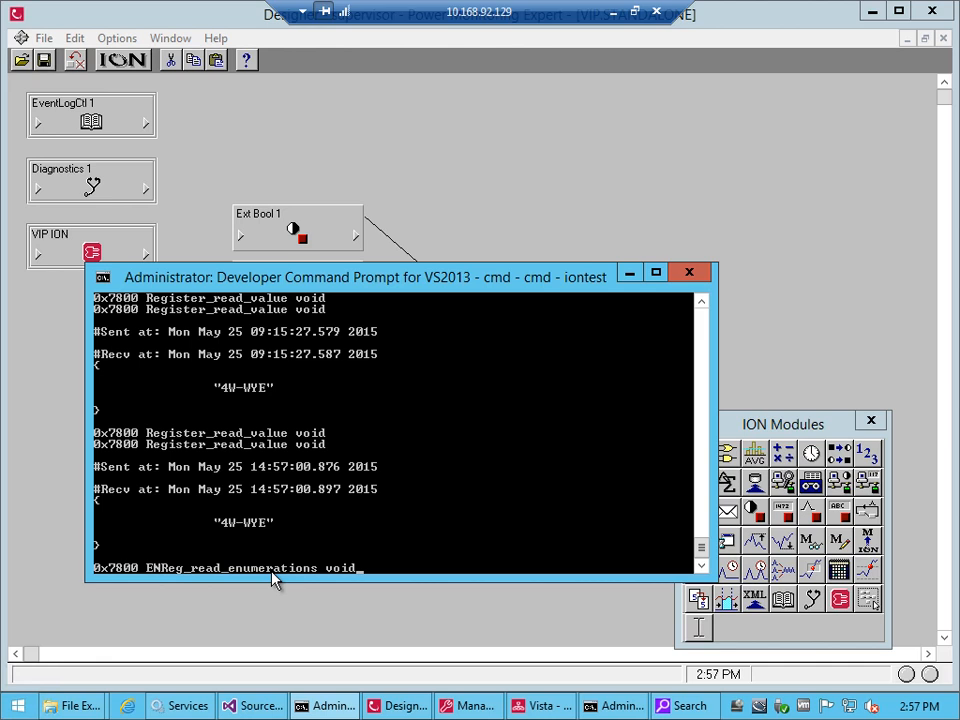
key("Return")
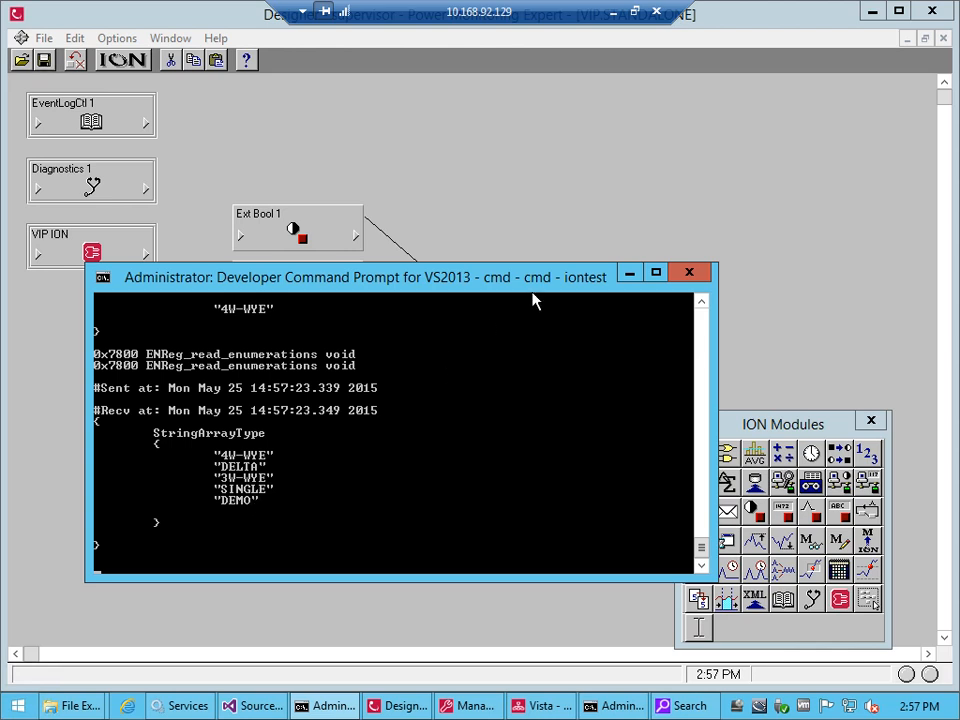
left_click(632, 276)
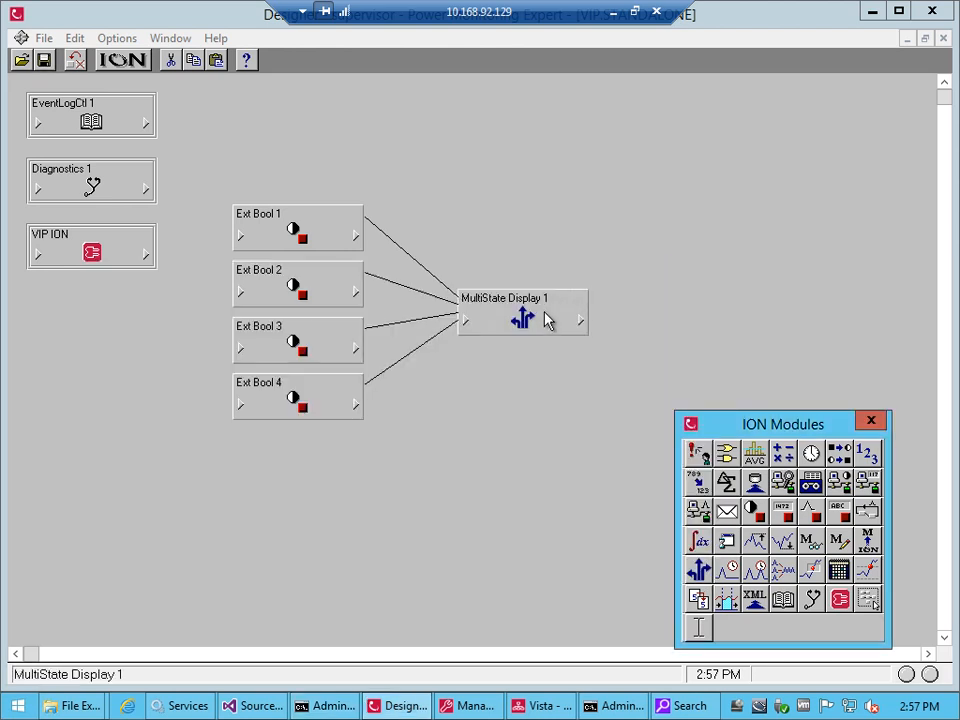
Open the setup of MultiState Display 1 and select its MD1 MultiState Display output register
left_click(547, 320)
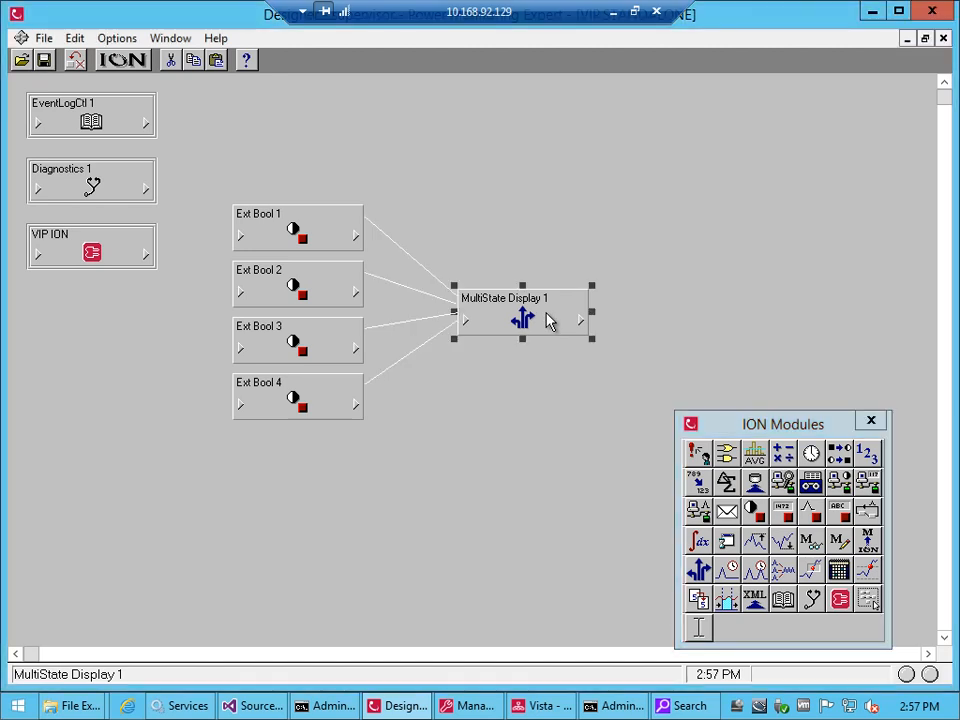
double_click(547, 320)
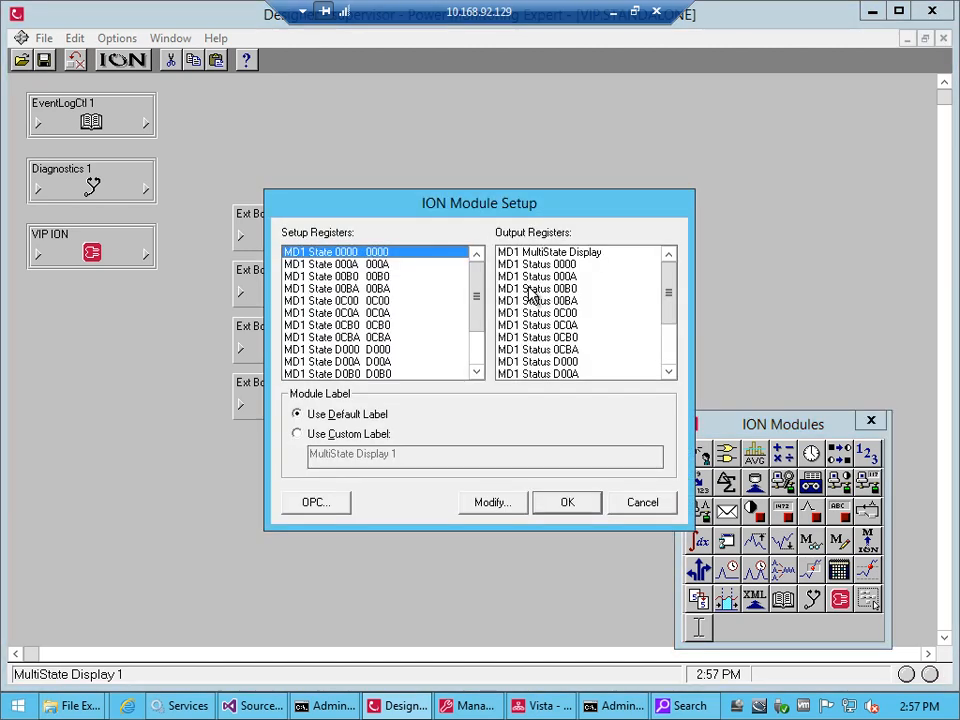
left_click(549, 256)
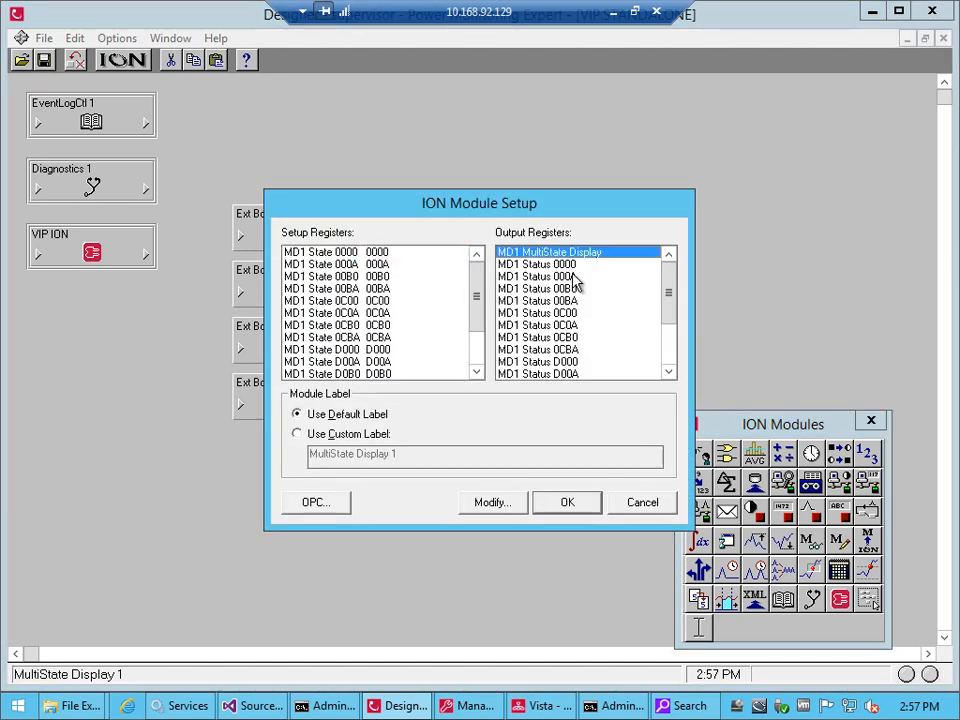
left_click_drag(513, 218, 490, 262)
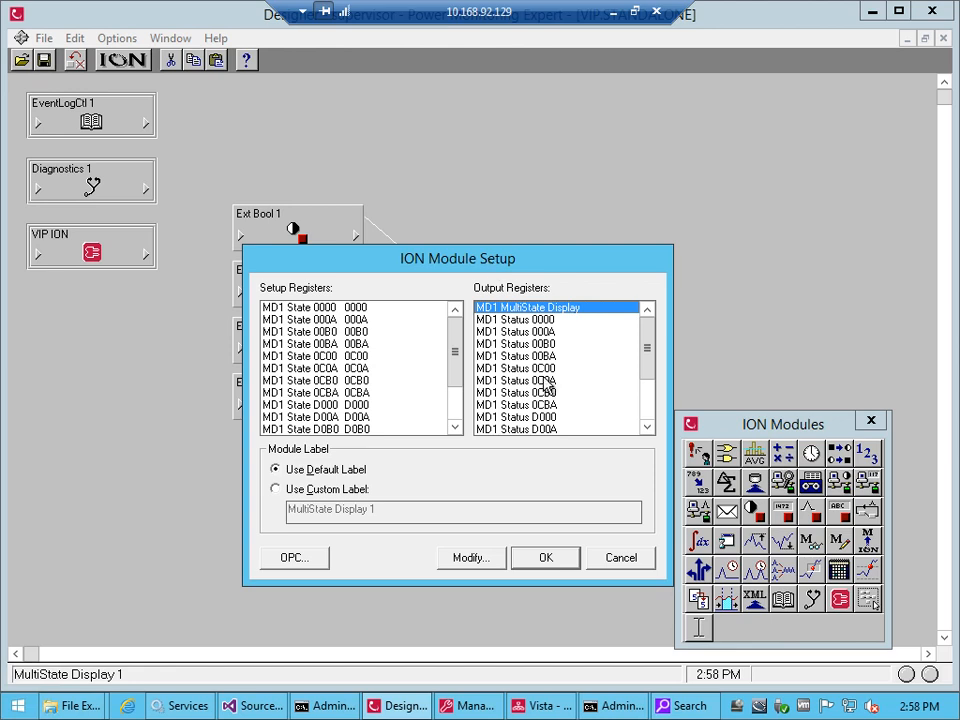
Switch to the other Command Prompt running iontest and read the value and enumerations of register 0x2a00111
left_click(603, 712)
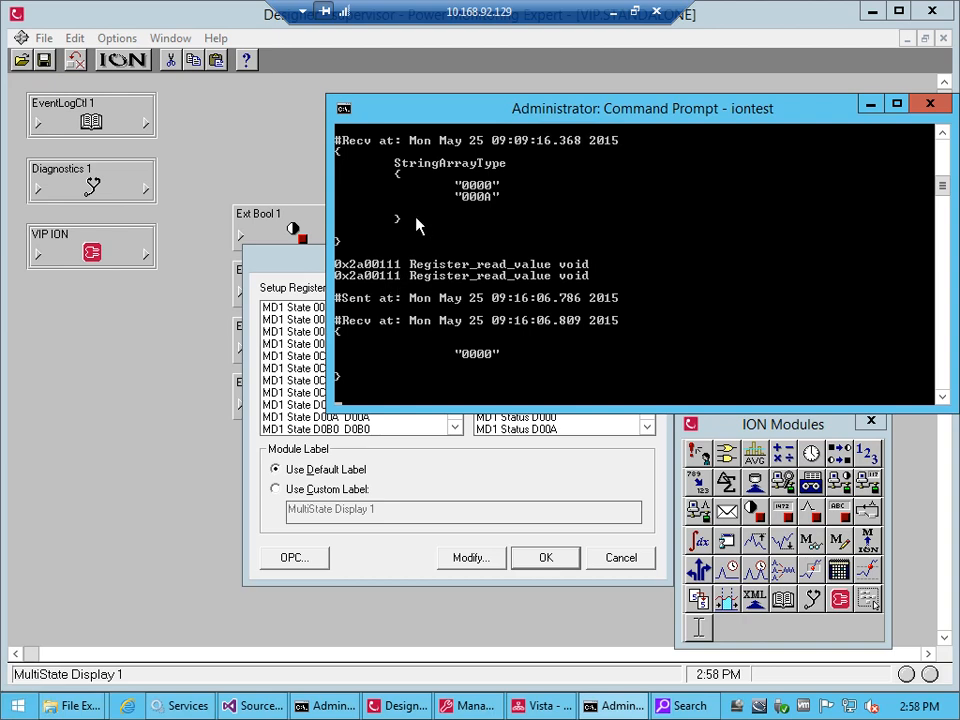
left_click_drag(489, 111, 402, 402)
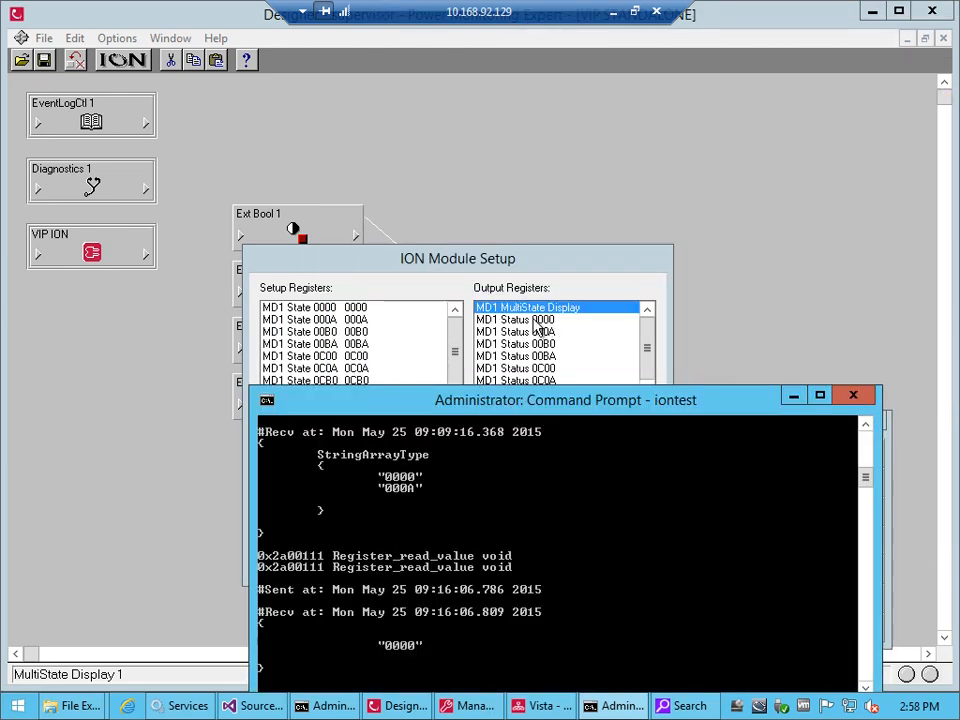
left_click_drag(520, 403, 490, 350)
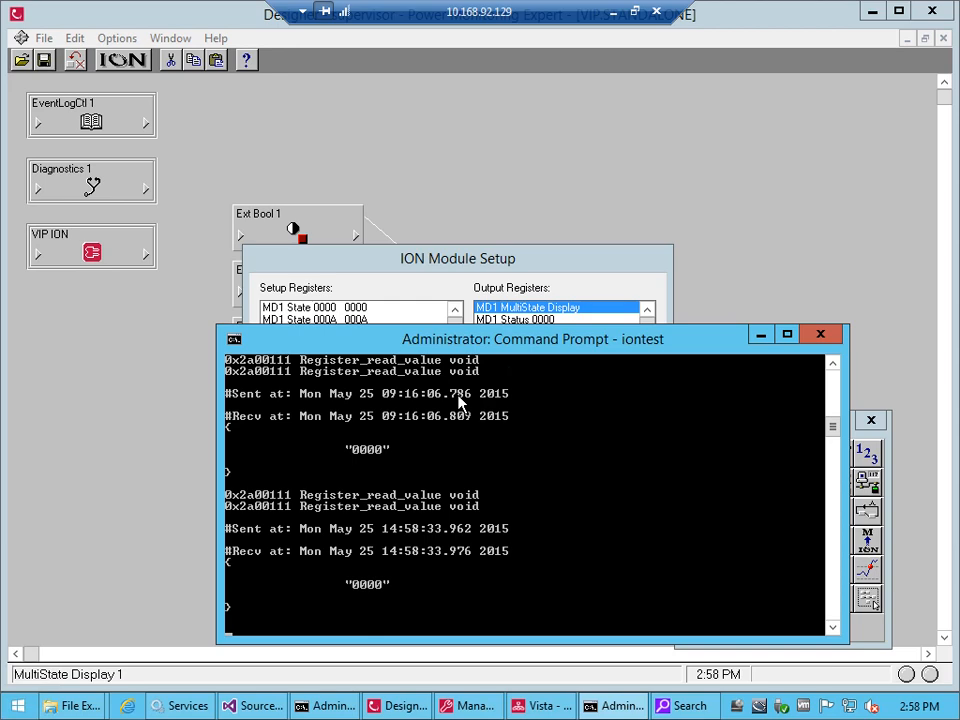
left_click_drag(453, 348, 639, 208)
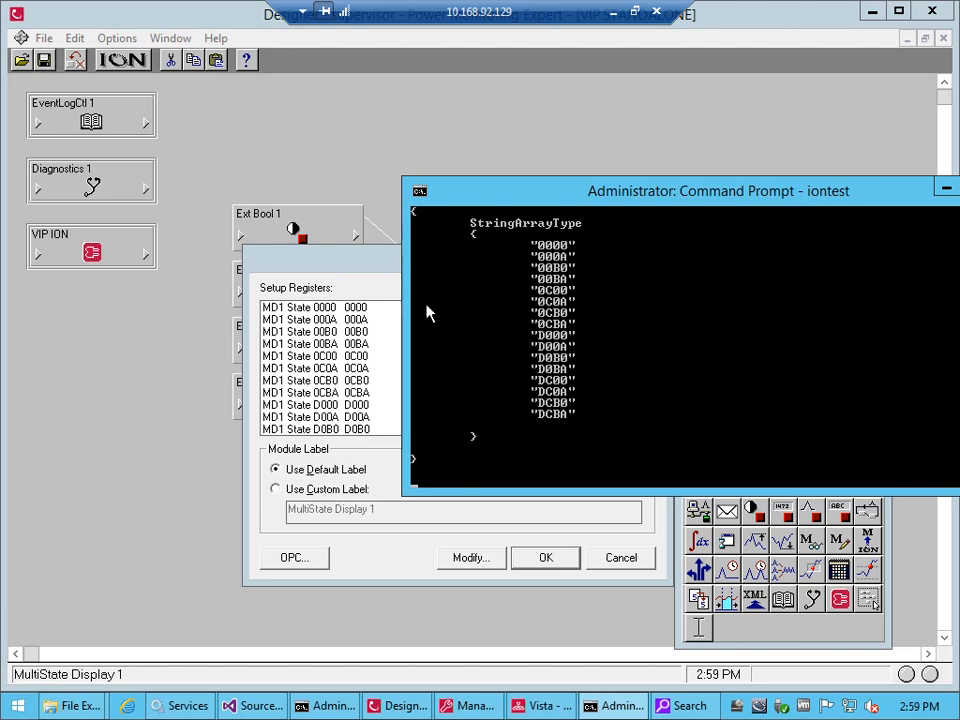
Compare the MD1 State setup registers of MultiState Display 1 with the enumeration strings in the Command Prompt
left_click(371, 311)
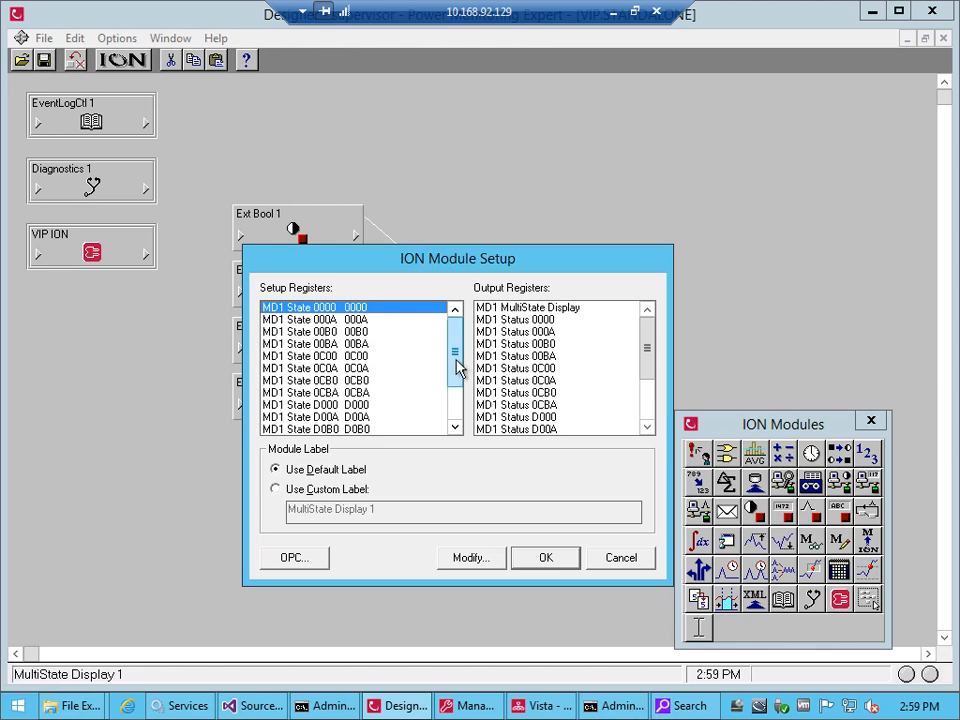
mouse_move(455, 382)
left_mouse_down()
mouse_move(453, 425)
mouse_move(455, 357)
left_mouse_up()
left_click(606, 705)
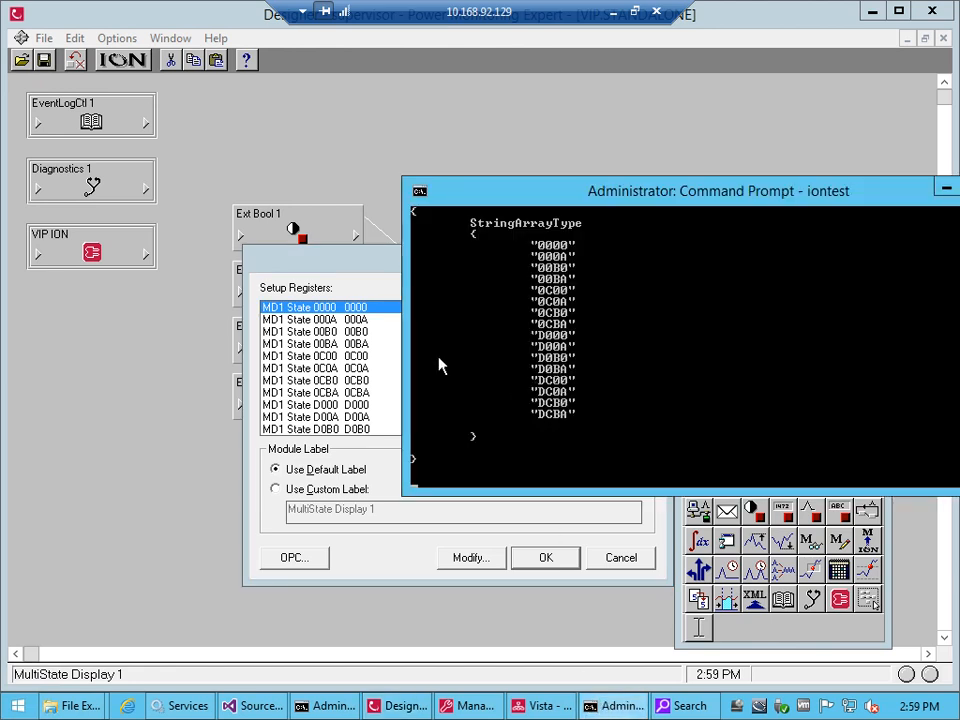
Set the string of the MD1 State 0000 setup register to Breaker Off
double_click(357, 312)
left_click_drag(403, 225, 466, 218)
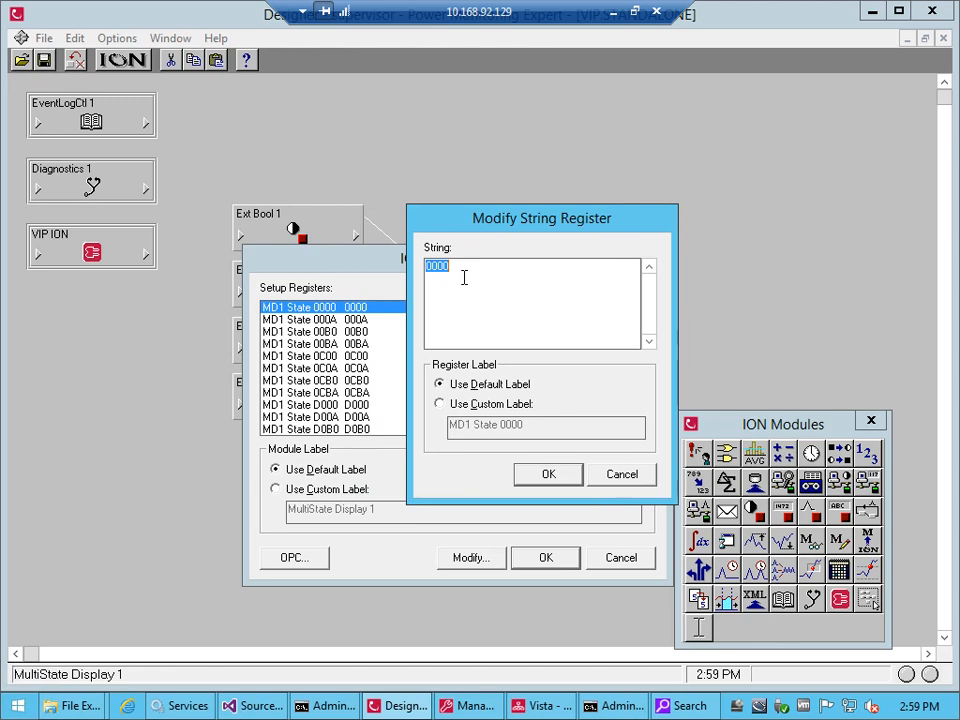
type("Breaker Off")
left_click(552, 475)
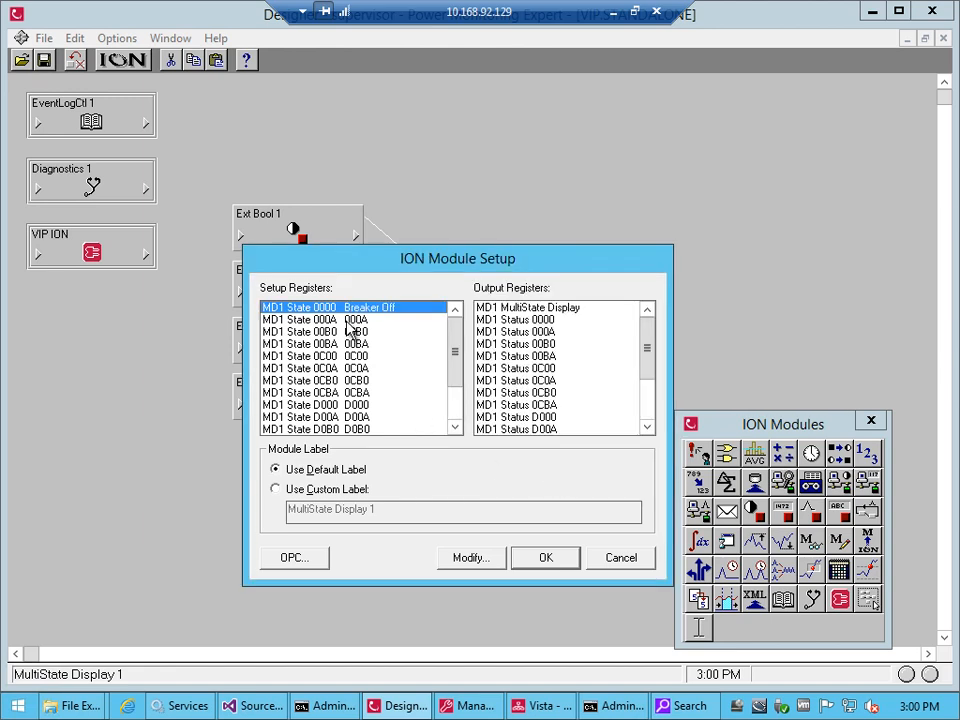
Set the string of the MD1 State 000A setup register to Breaker On
double_click(351, 329)
left_click_drag(399, 228, 487, 232)
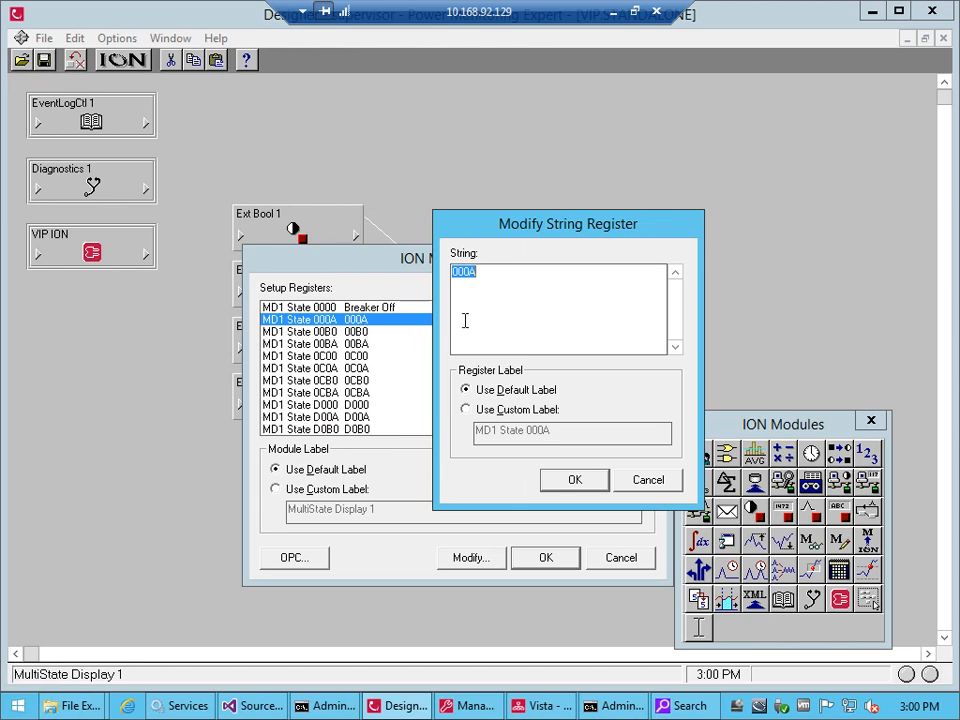
type("Breaker On")
key("Return")
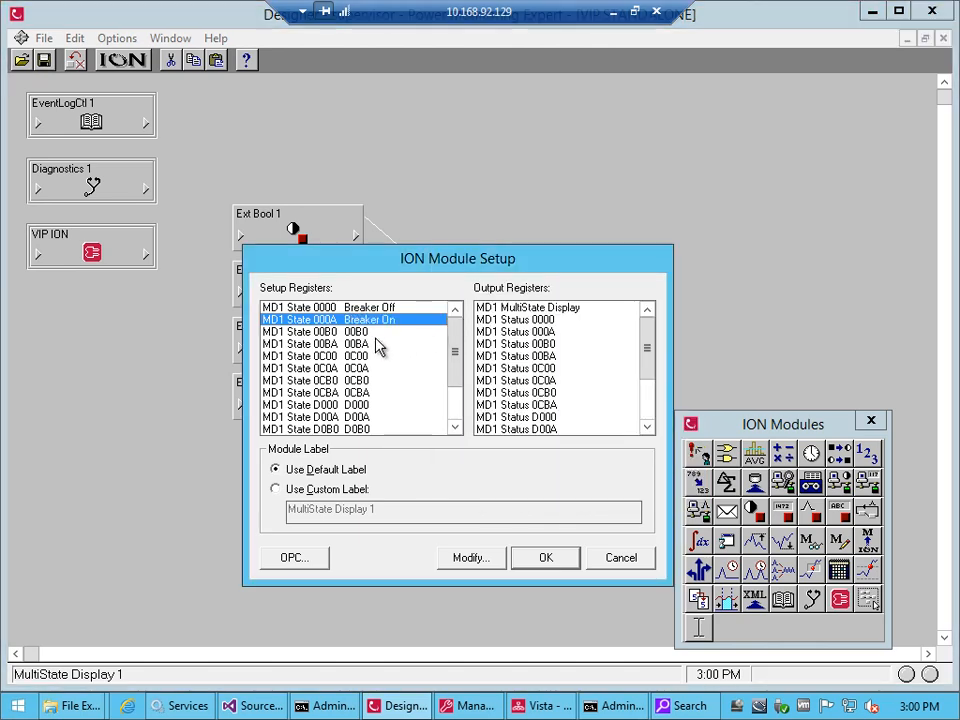
Set the strings of the MD1 State 00B0 and MD1 State 00BA setup registers to Racked Out and accept the module setup
left_click(348, 333)
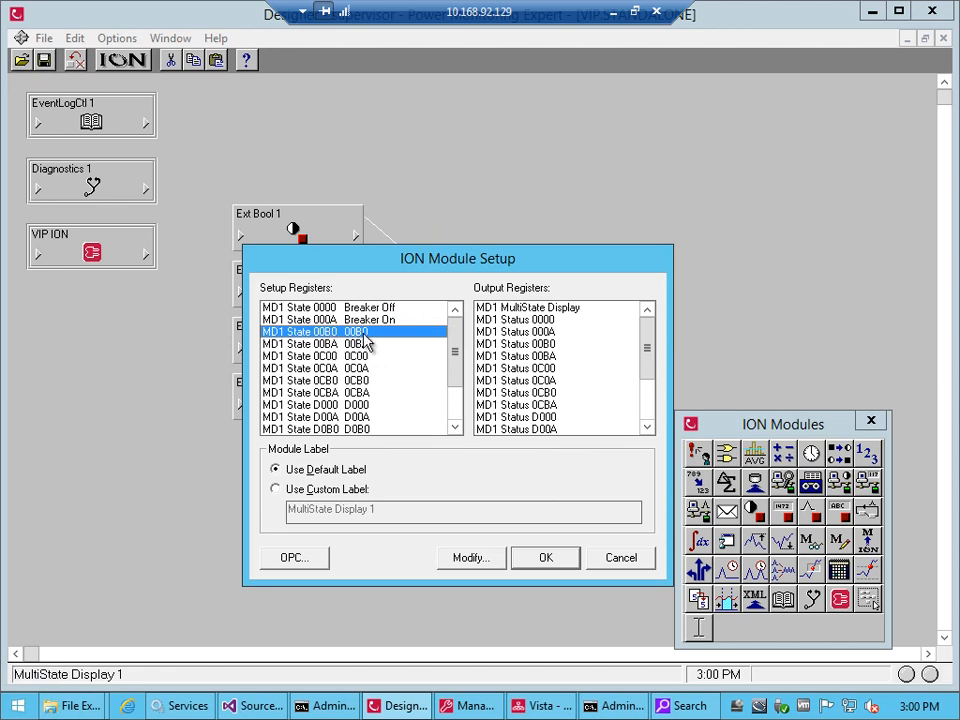
double_click(366, 334)
type("Racked Out")
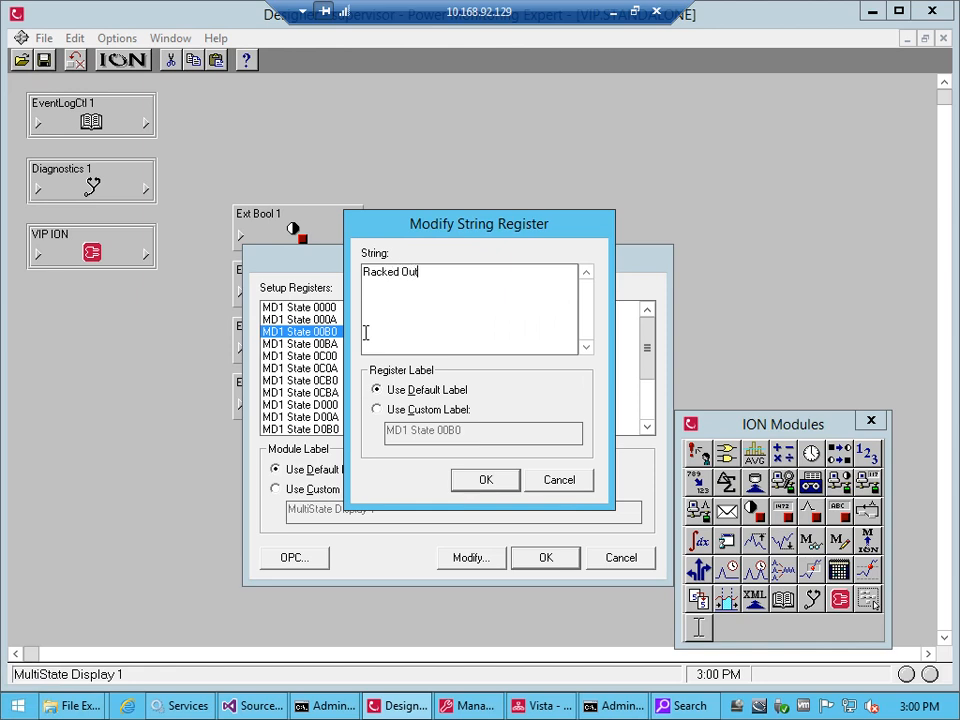
key("Return")
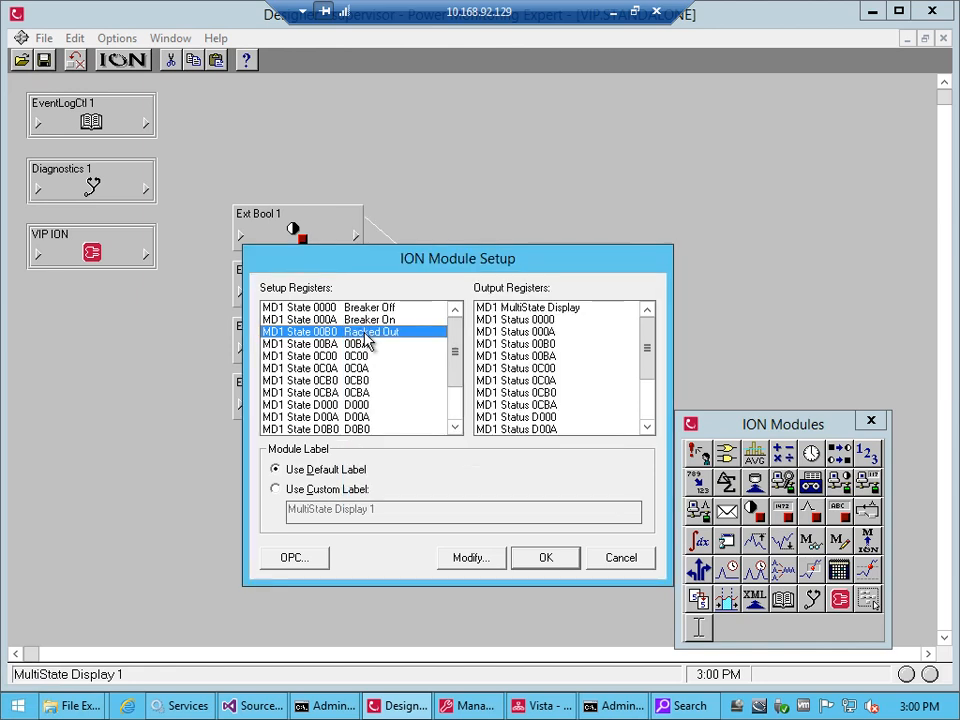
double_click(366, 343)
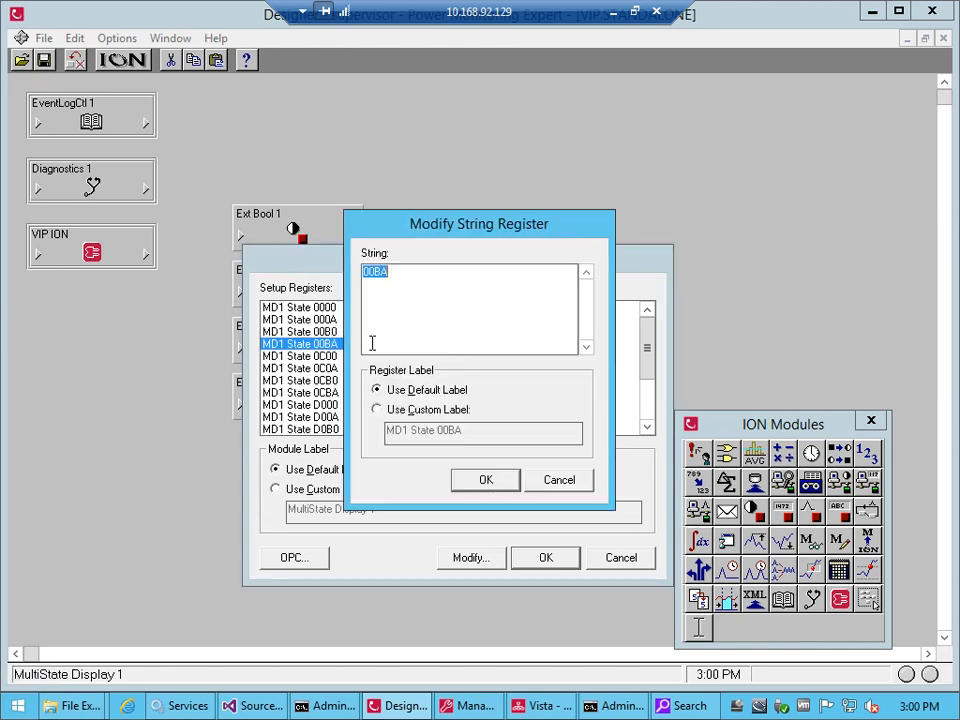
type("Racked Out")
key("Return")
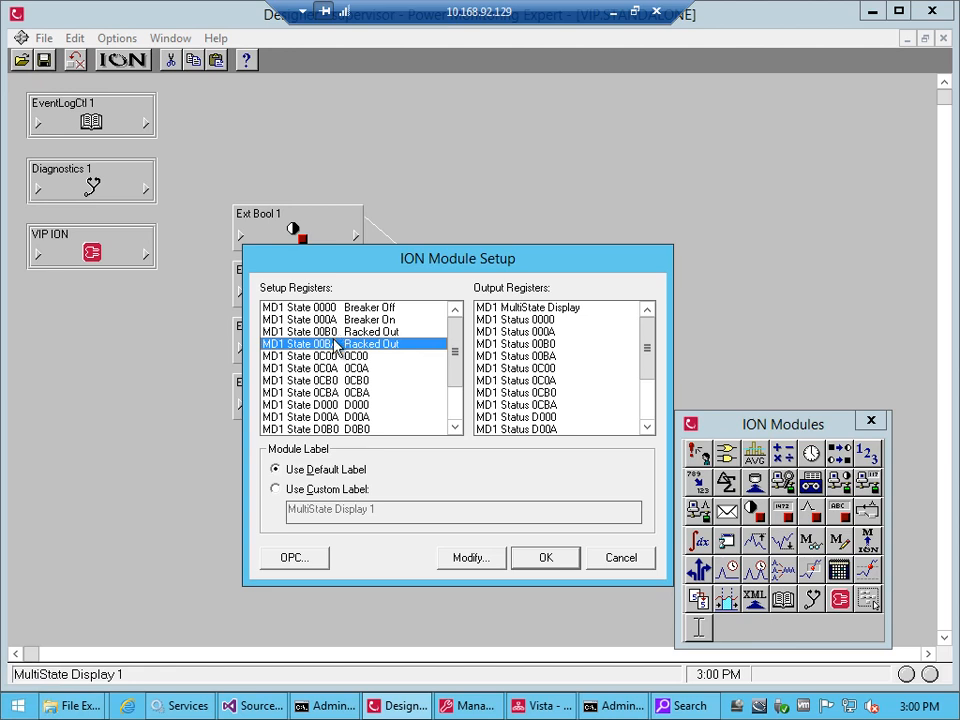
left_click(546, 558)
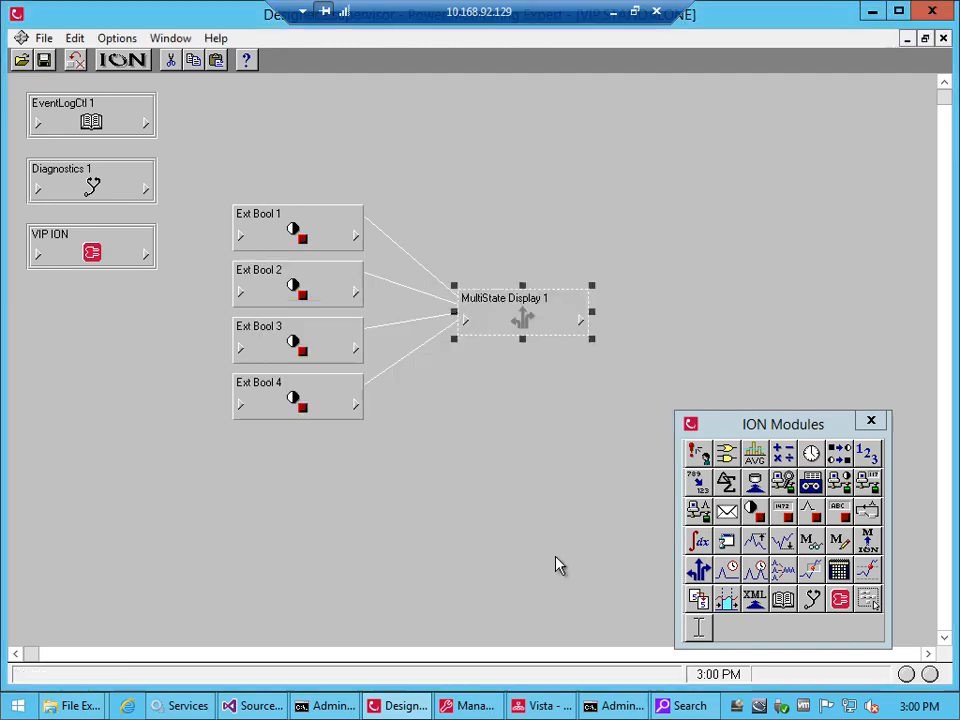
left_click(516, 407)
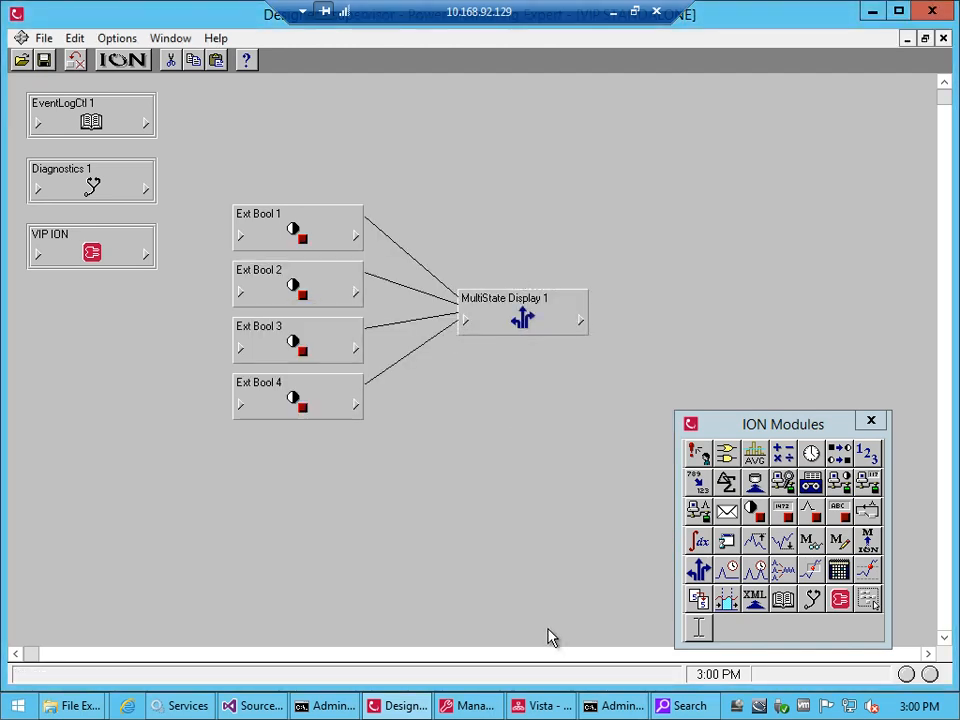
Switch to the Command Prompt running iontest and read the updated enumerations of the MD1 MultiState Display register
left_click(613, 706)
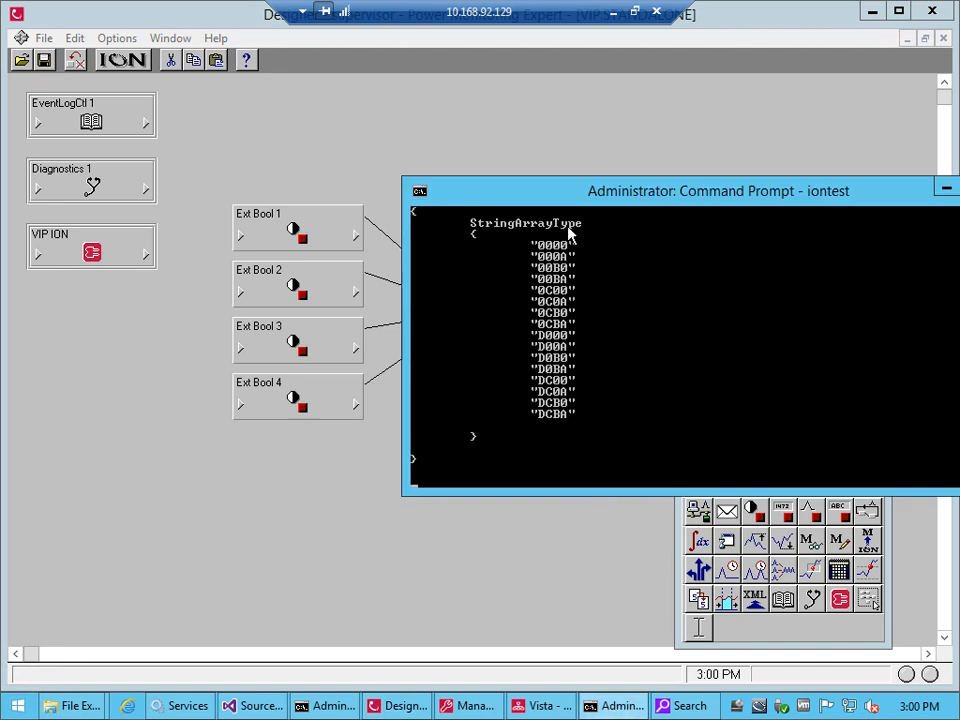
left_click_drag(571, 198, 416, 343)
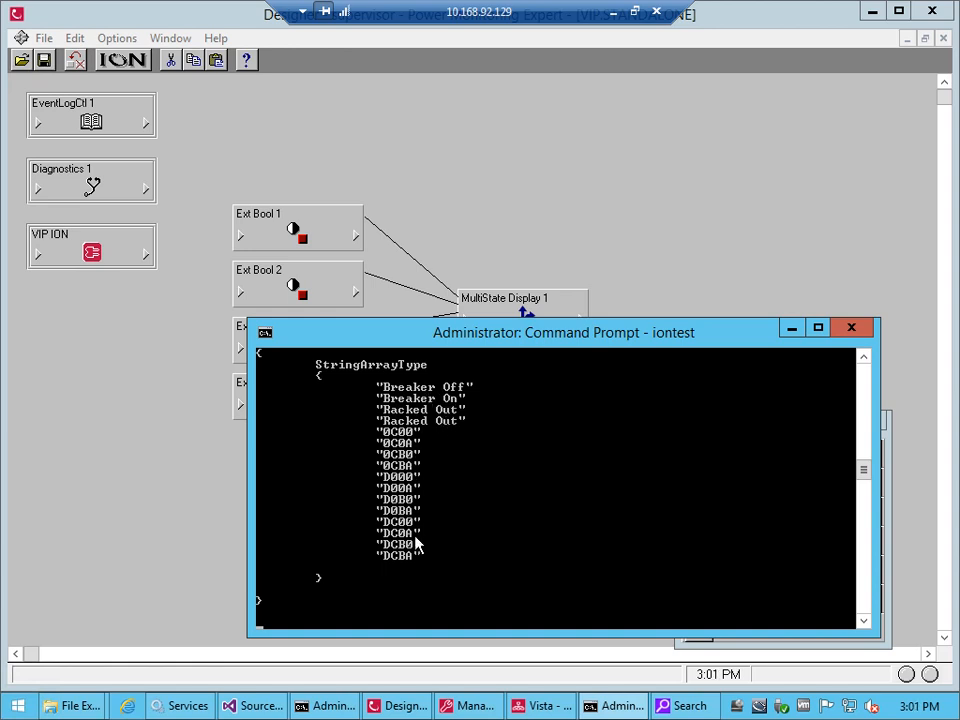
Back in Designer, delete the links from Ext Bool 3 and Ext Bool 4, and move MultiState Display 1 beside Ext Bool 1
left_click(503, 279)
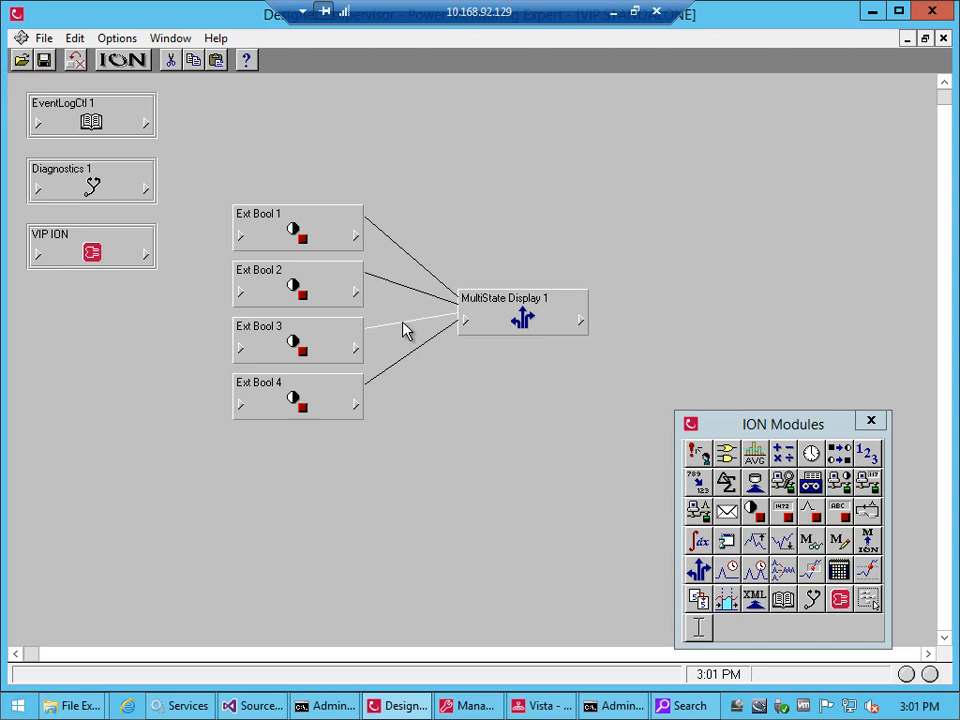
key("Delete")
left_click(411, 350)
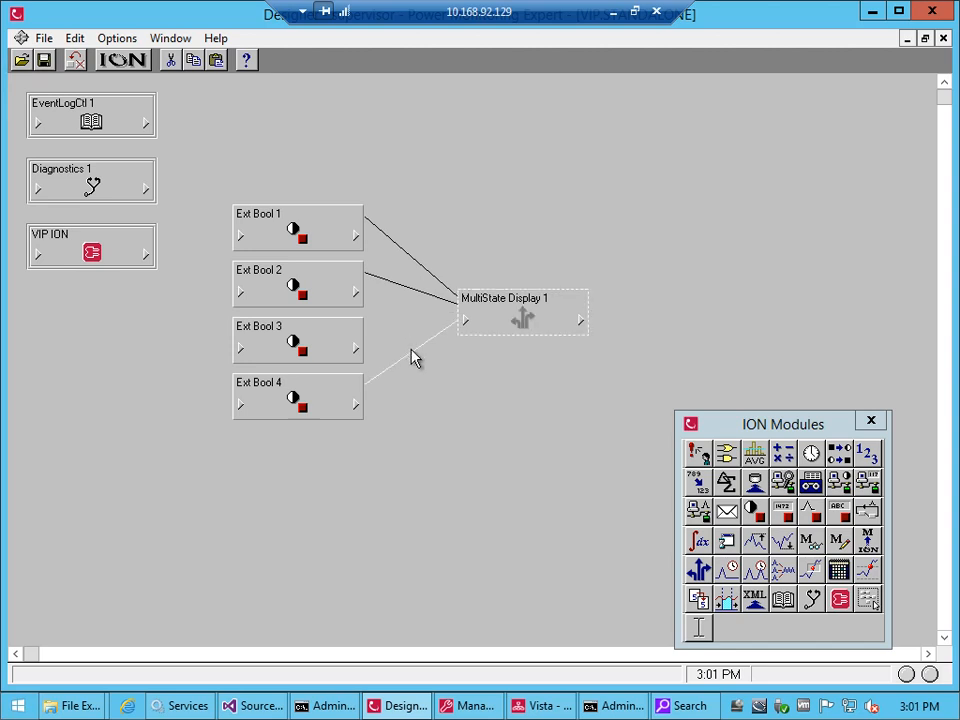
key("Delete")
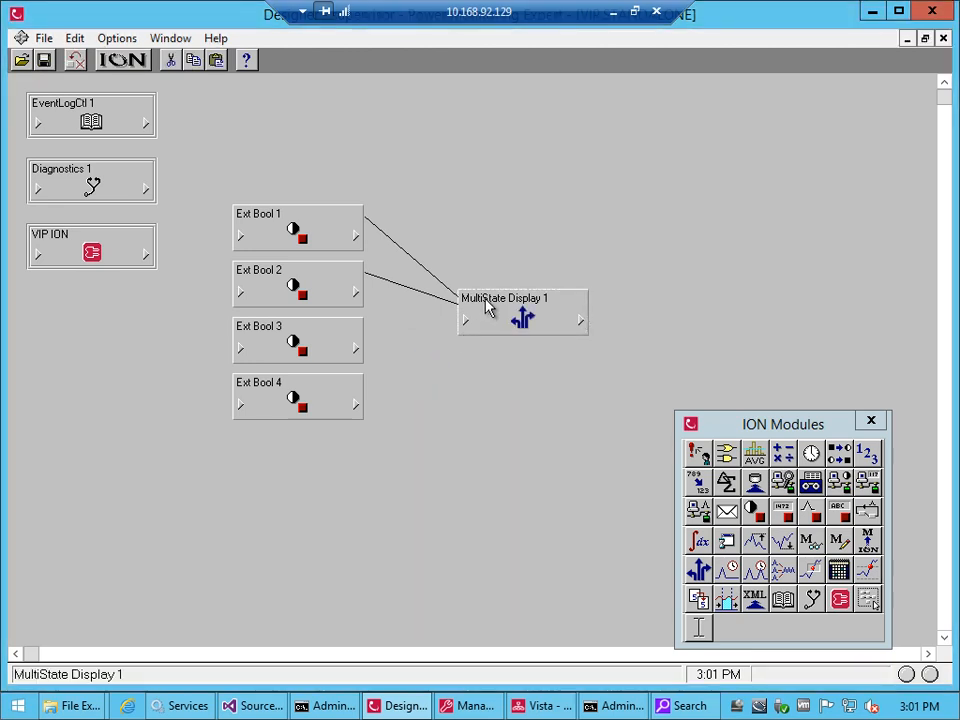
left_click_drag(493, 318, 465, 245)
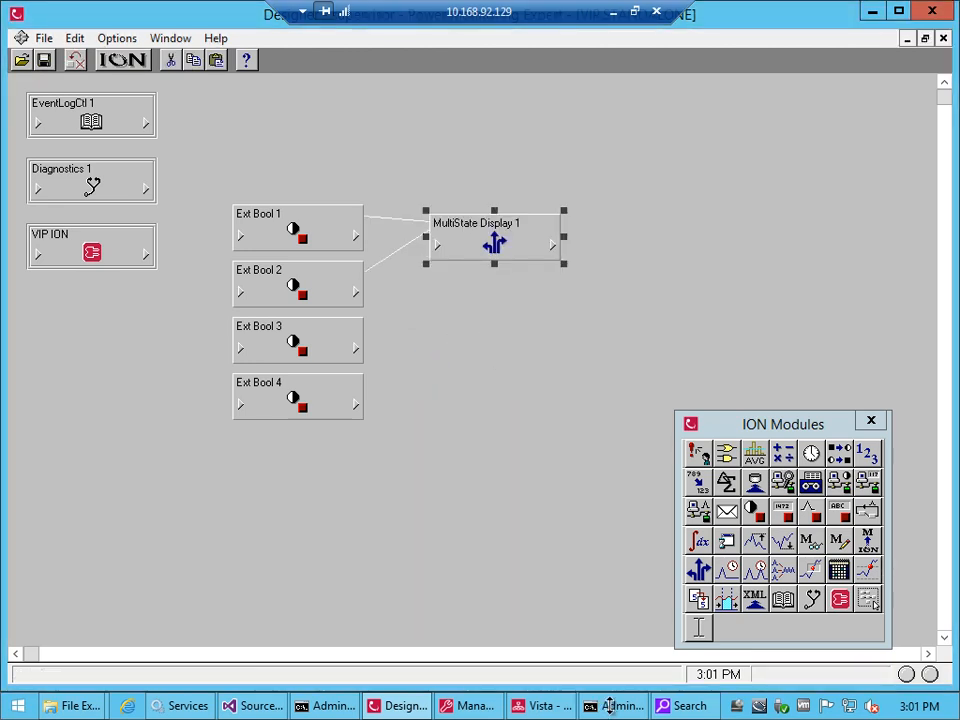
Read the enumerations of register 0x2a00111 in the iontest Command Prompt with two inputs linked, and return to Designer
left_click(612, 706)
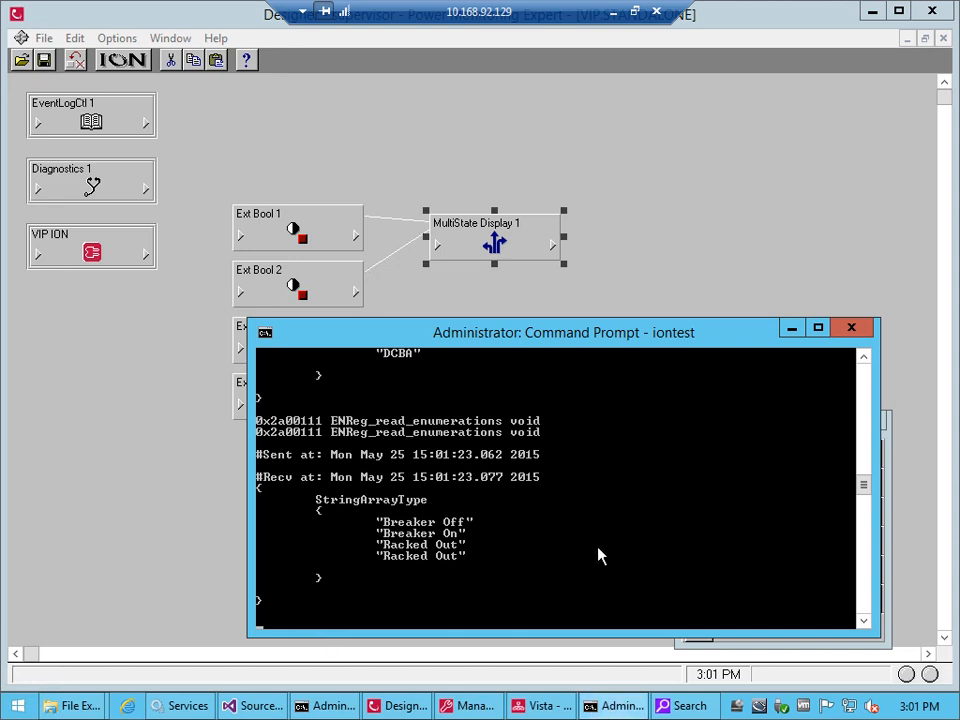
left_click(706, 220)
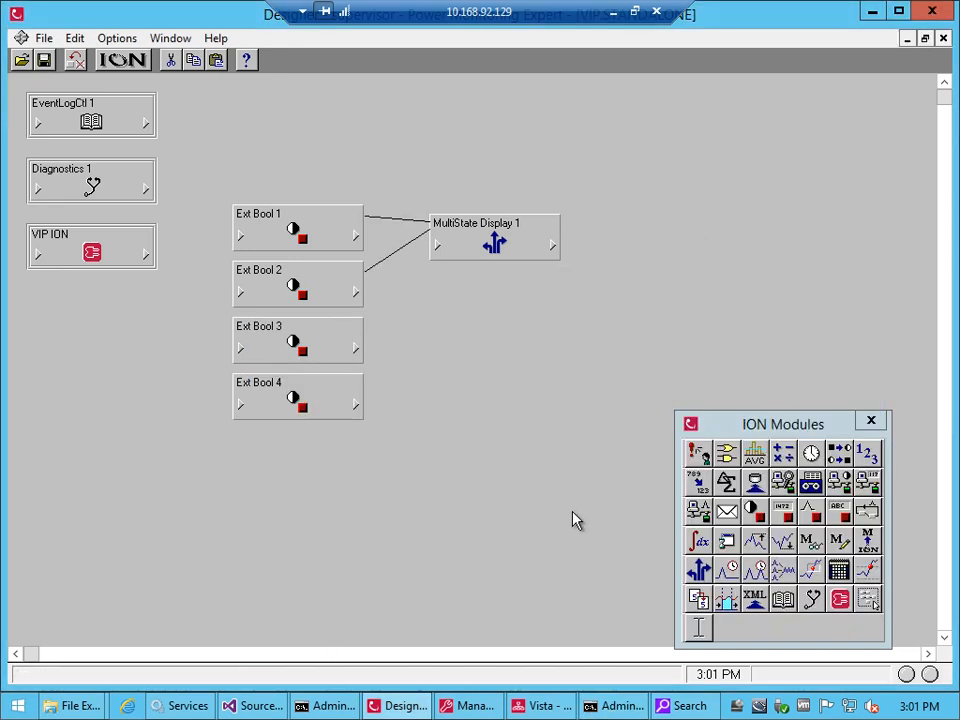
Switch to Vista and place a Status Object in the user diagram beside the EB4 Switch
left_click(540, 706)
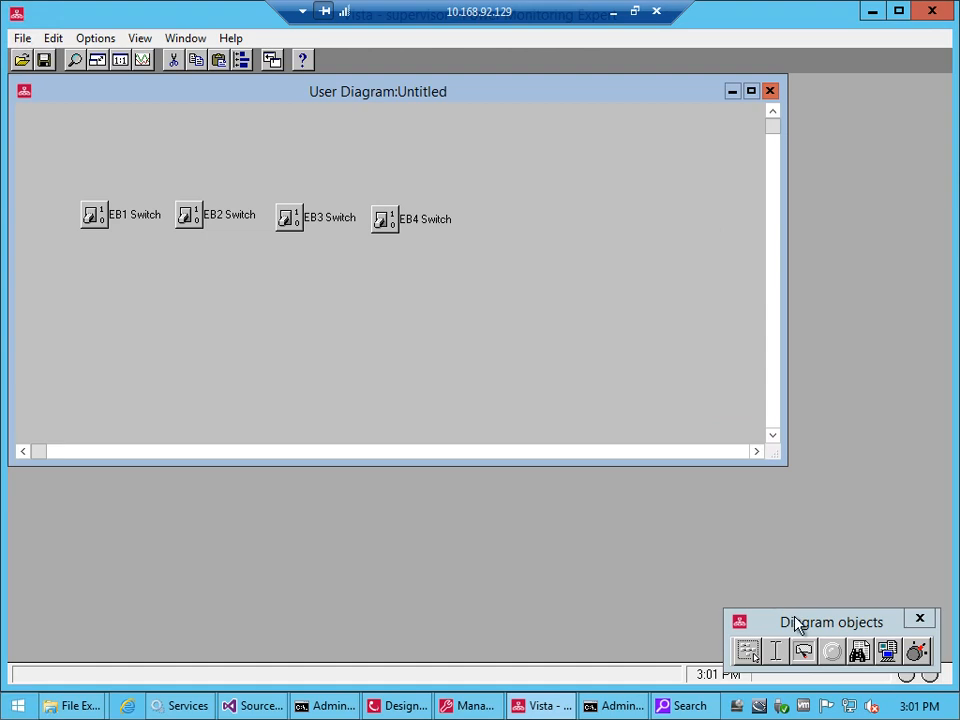
left_click_drag(795, 620, 738, 555)
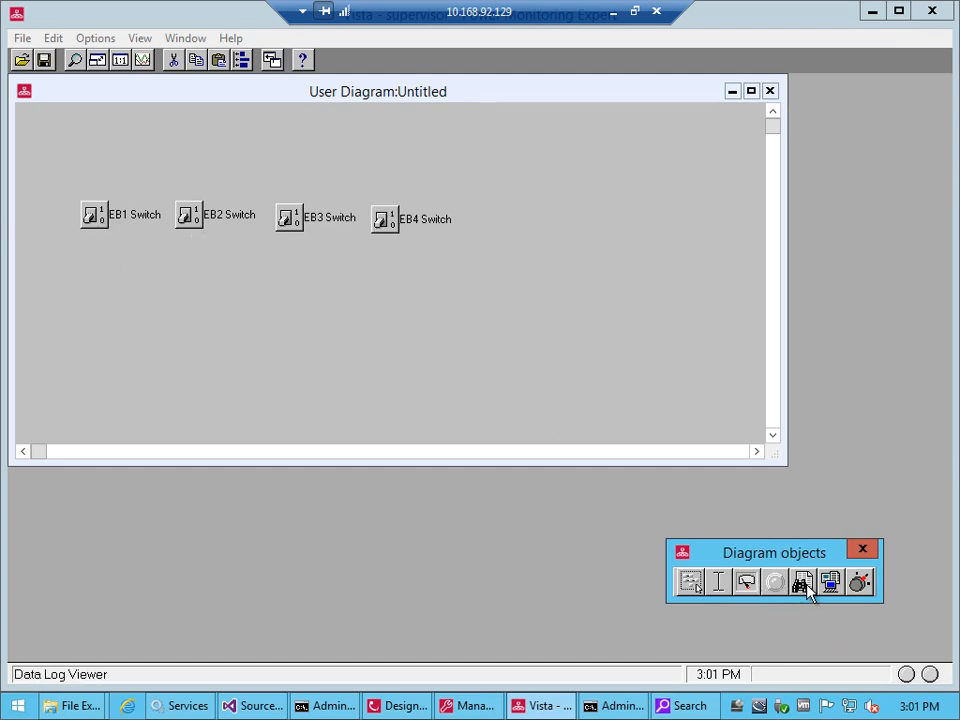
left_click(776, 584)
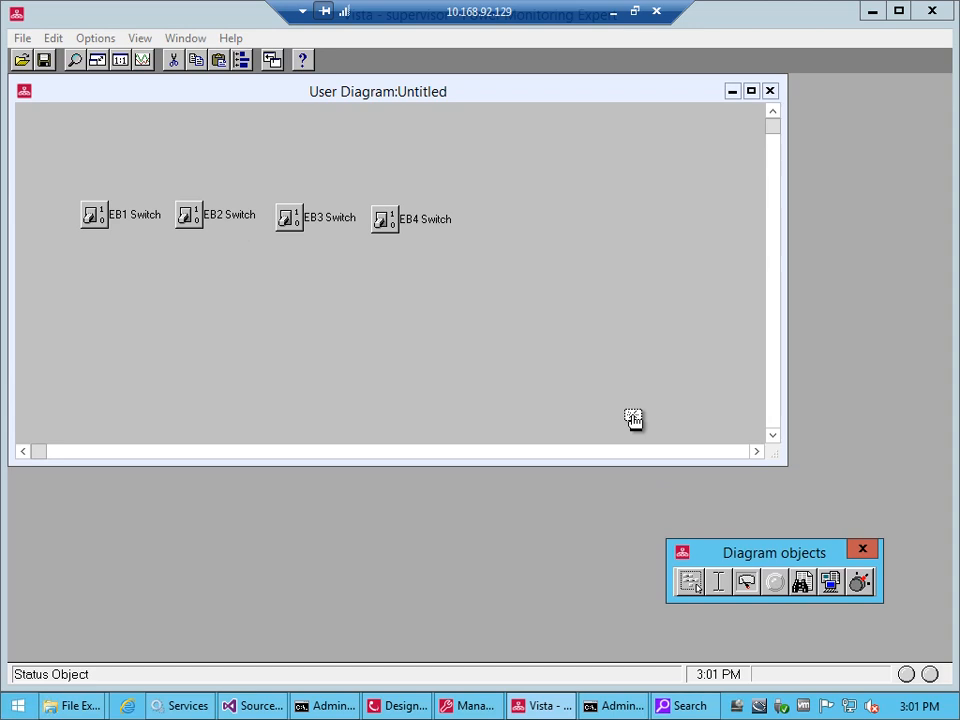
left_click(535, 214)
Give the status object a custom link to the MD1 MultiState Display output register of MultiState Display 1 on node VIP.STANDALONE
double_click(538, 216)
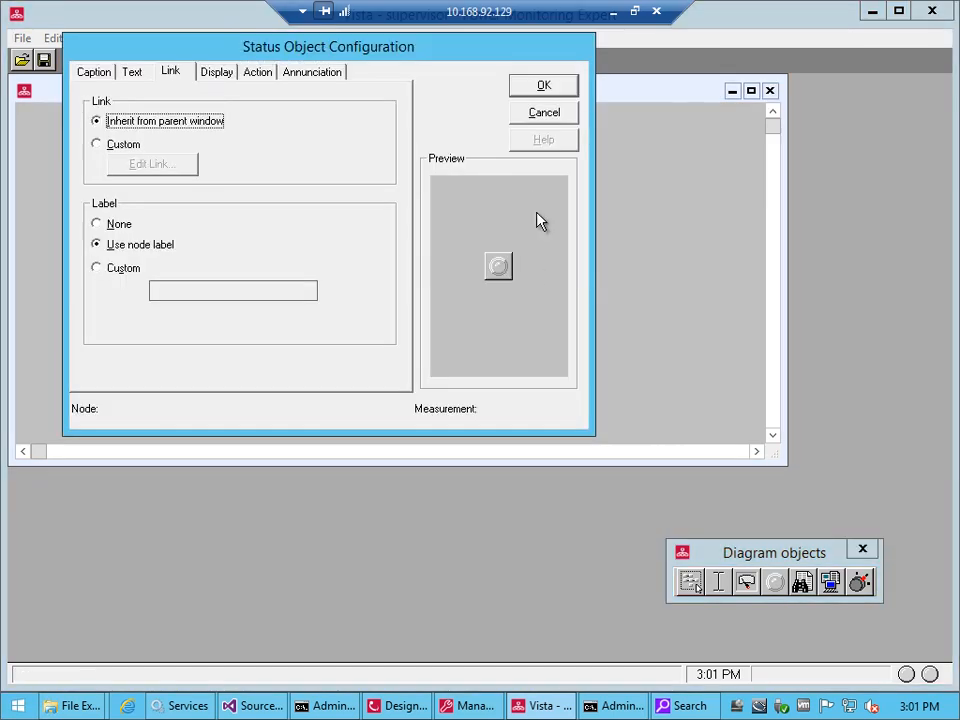
left_click(130, 146)
left_click(143, 164)
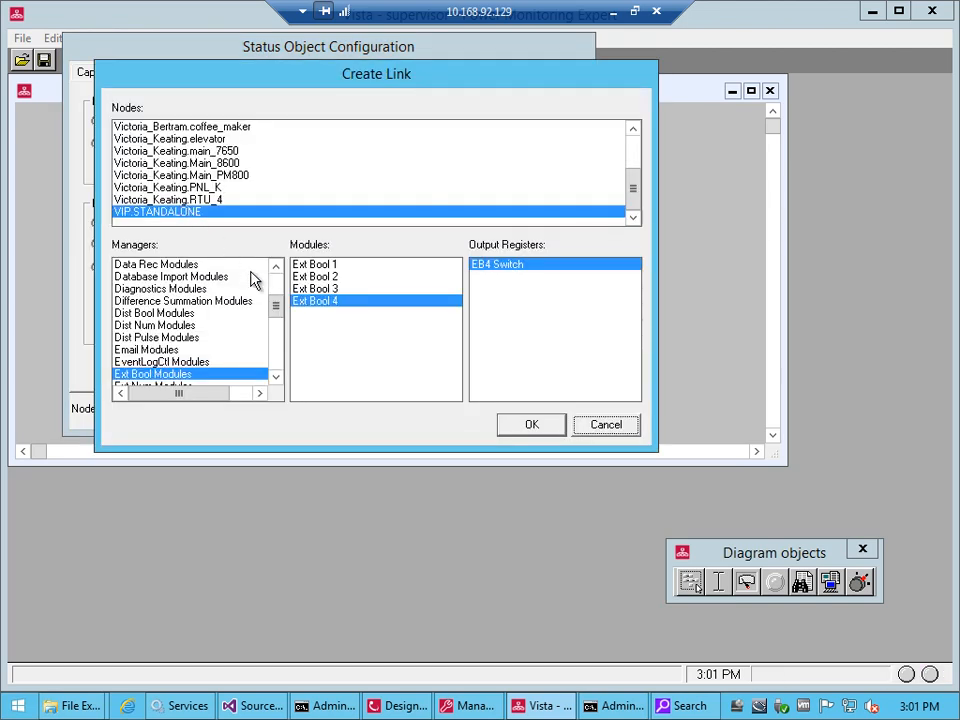
left_click(279, 360)
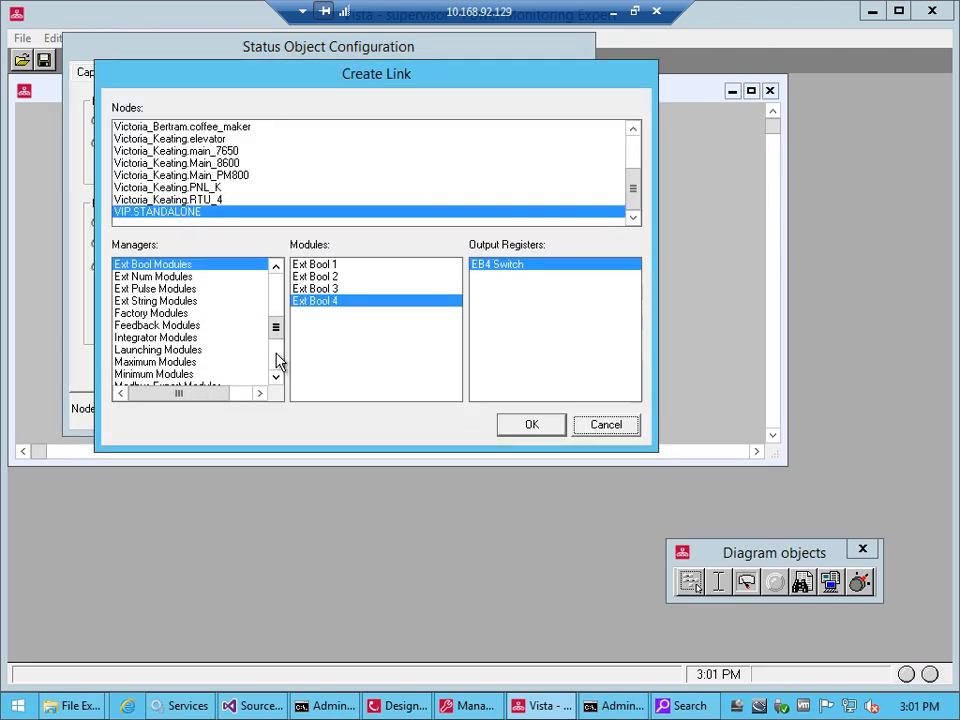
left_click(279, 362)
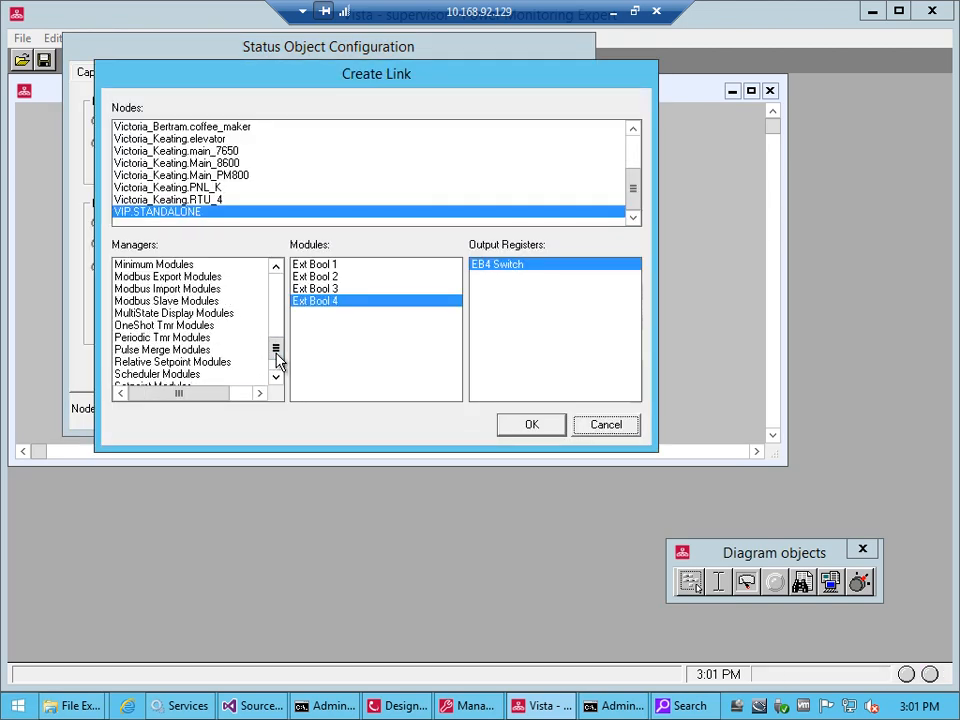
left_click(205, 313)
left_click(313, 268)
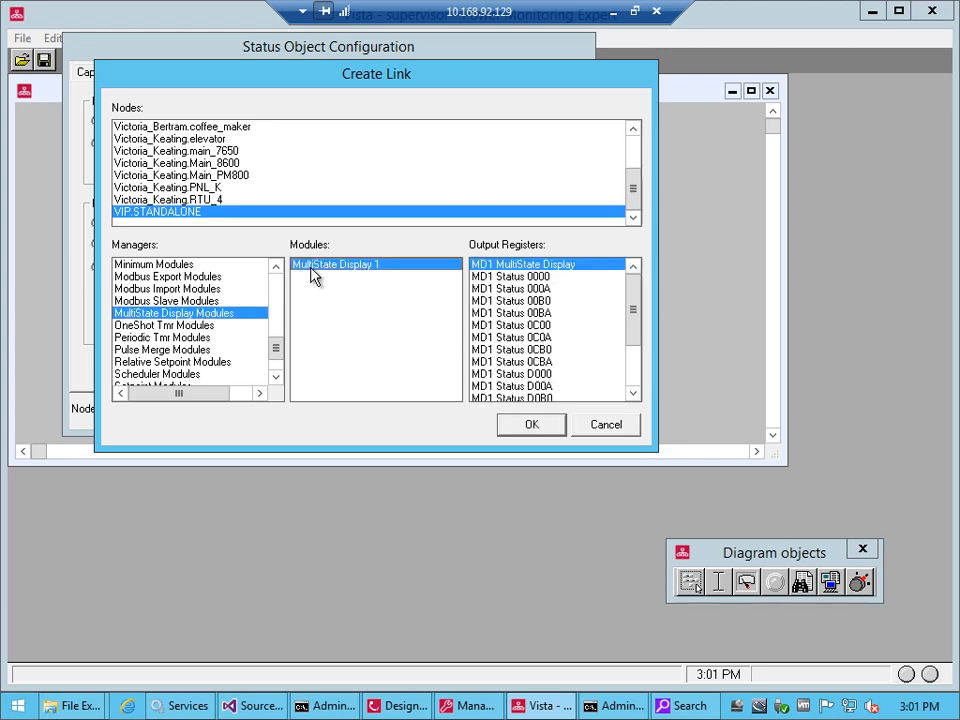
left_click(531, 424)
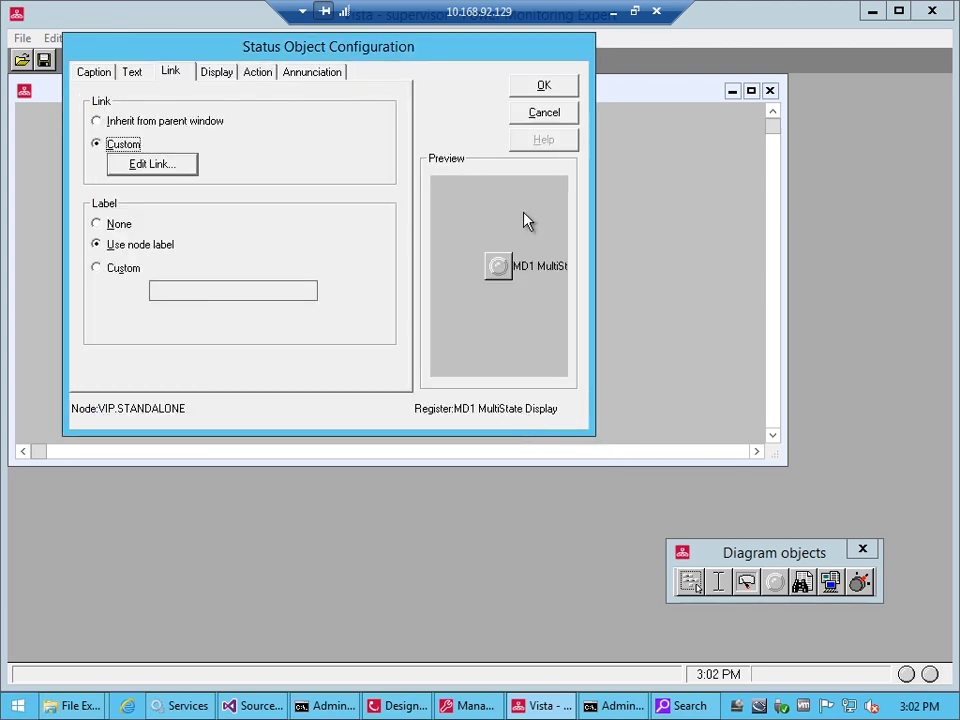
Set the status object's display style to Alphanumeric
left_click(219, 74)
left_click(160, 126)
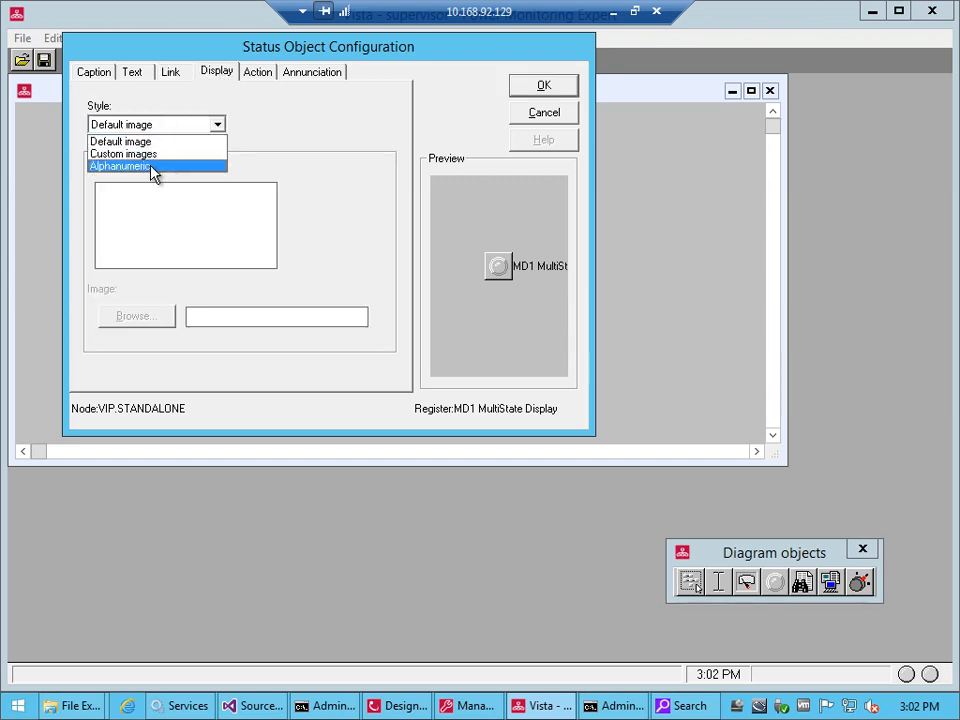
left_click(153, 168)
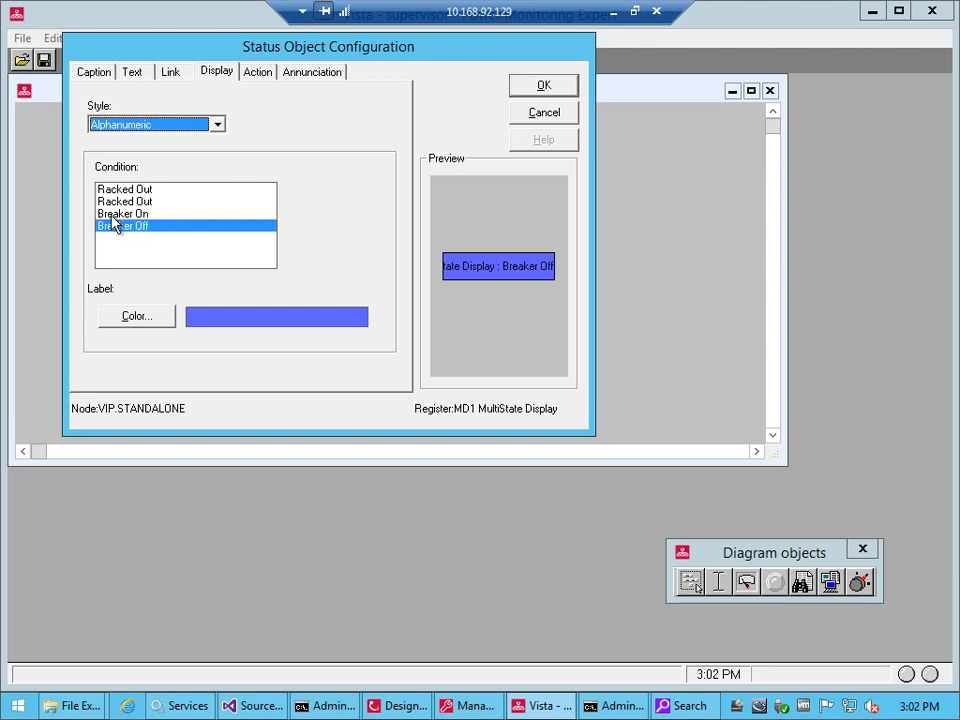
Set the label color of the second Racked Out condition to red and enlarge the status object to 189x33
left_click(116, 213)
left_click(133, 202)
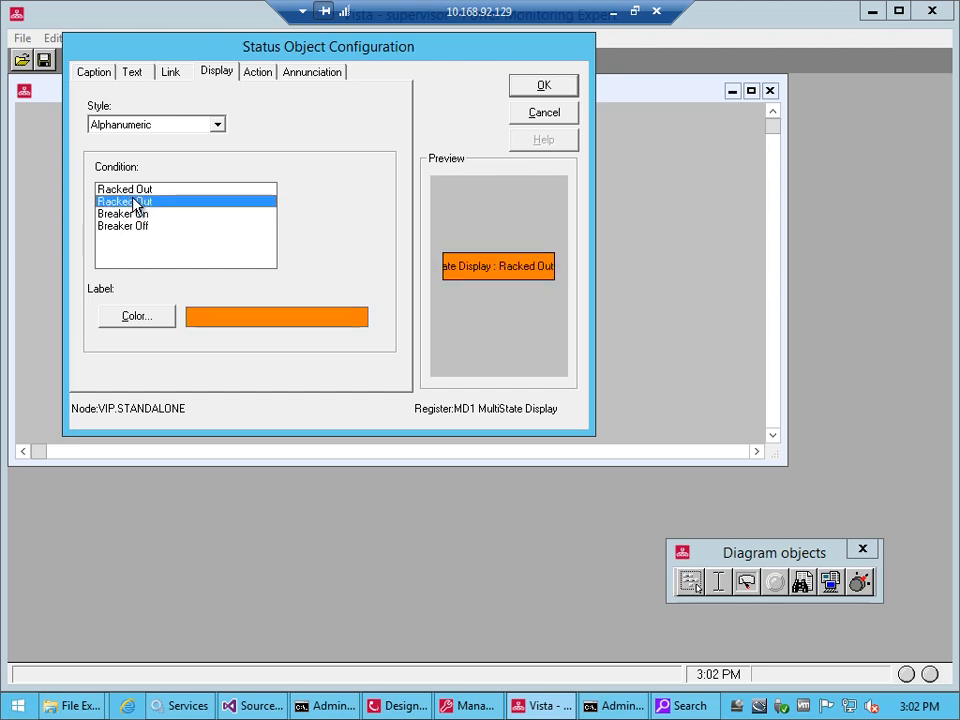
left_click(134, 189)
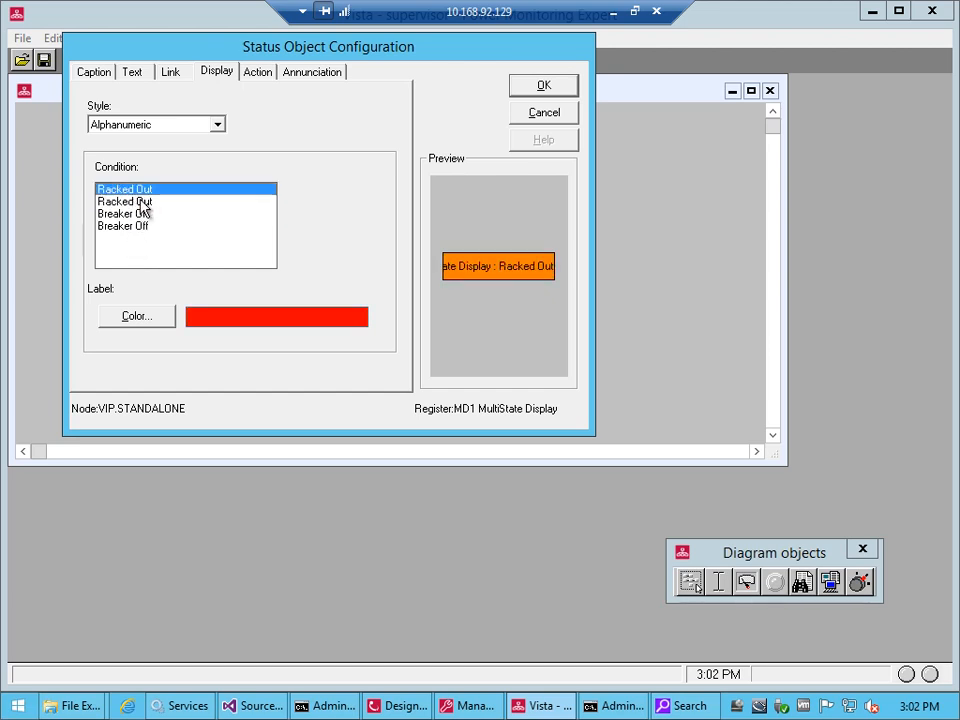
left_click(141, 202)
left_click(145, 320)
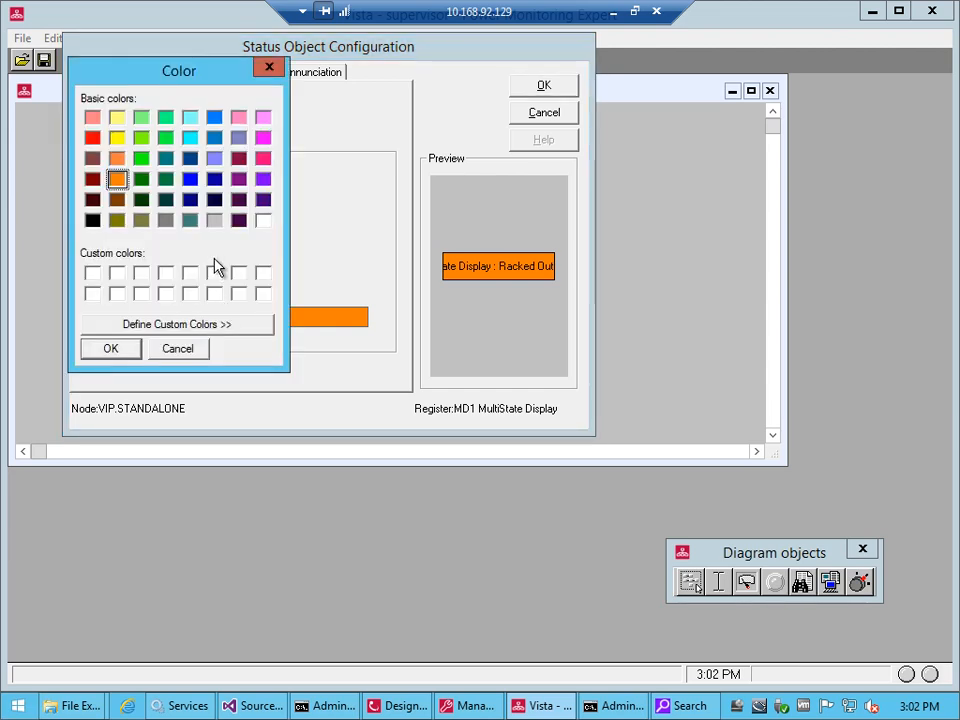
left_click(92, 138)
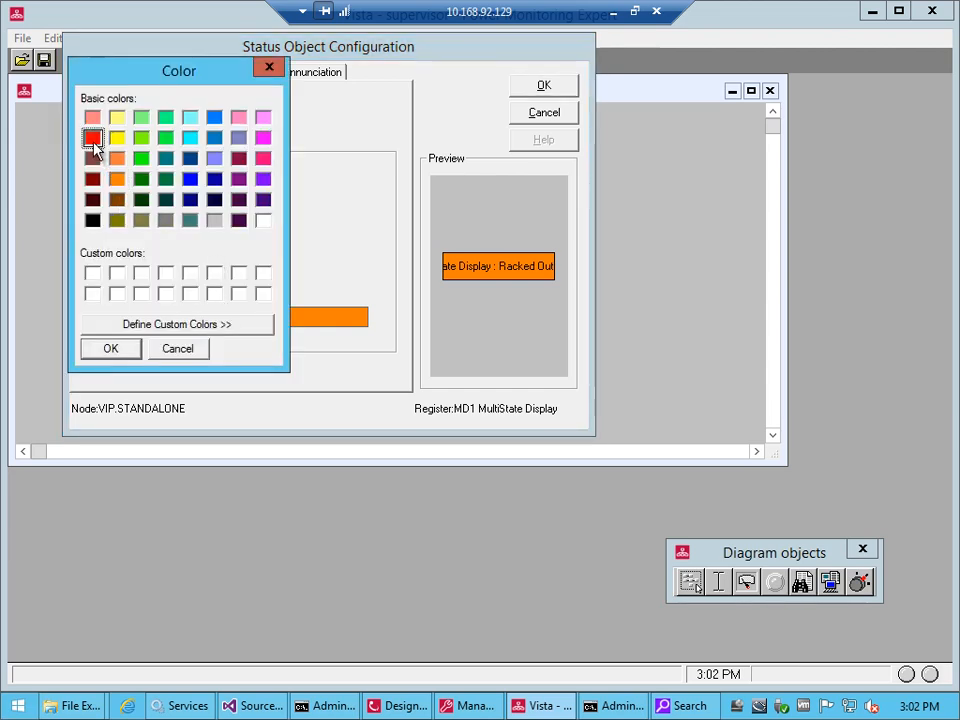
left_click(128, 349)
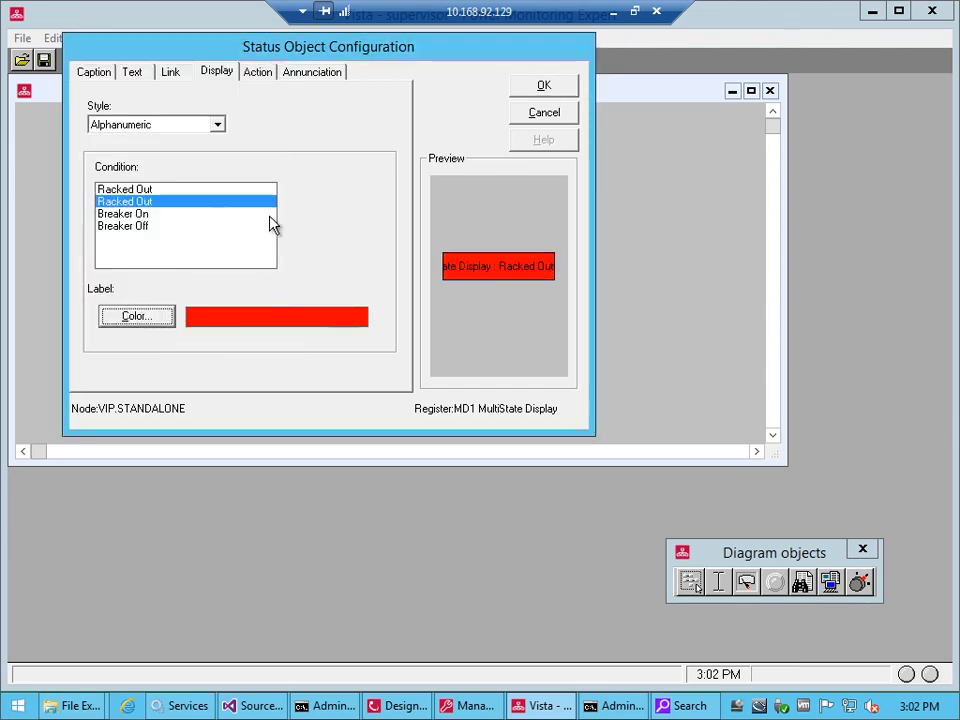
left_click(531, 92)
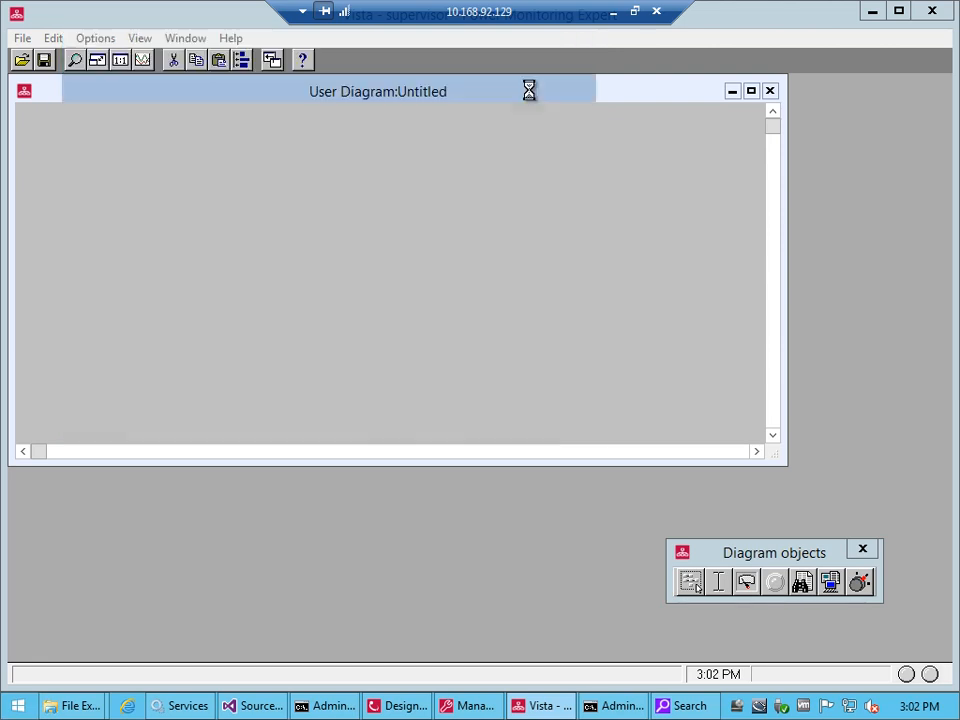
left_click_drag(638, 213, 704, 235)
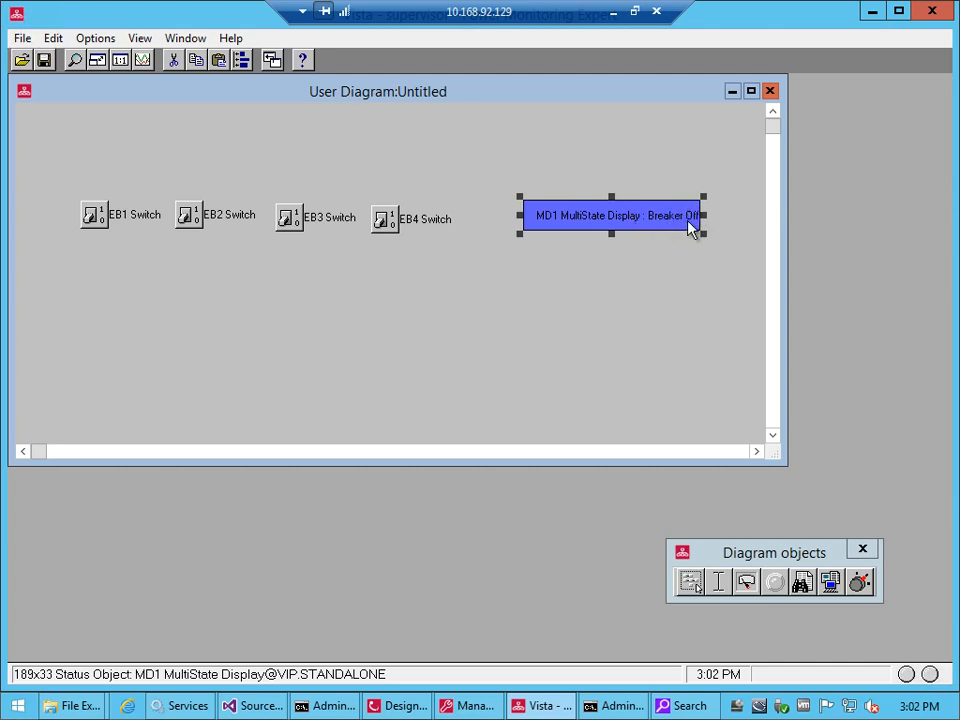
Set the MD1 MultiState Display status object's display style to Default image
left_click(659, 269)
left_click(634, 222)
double_click(634, 222)
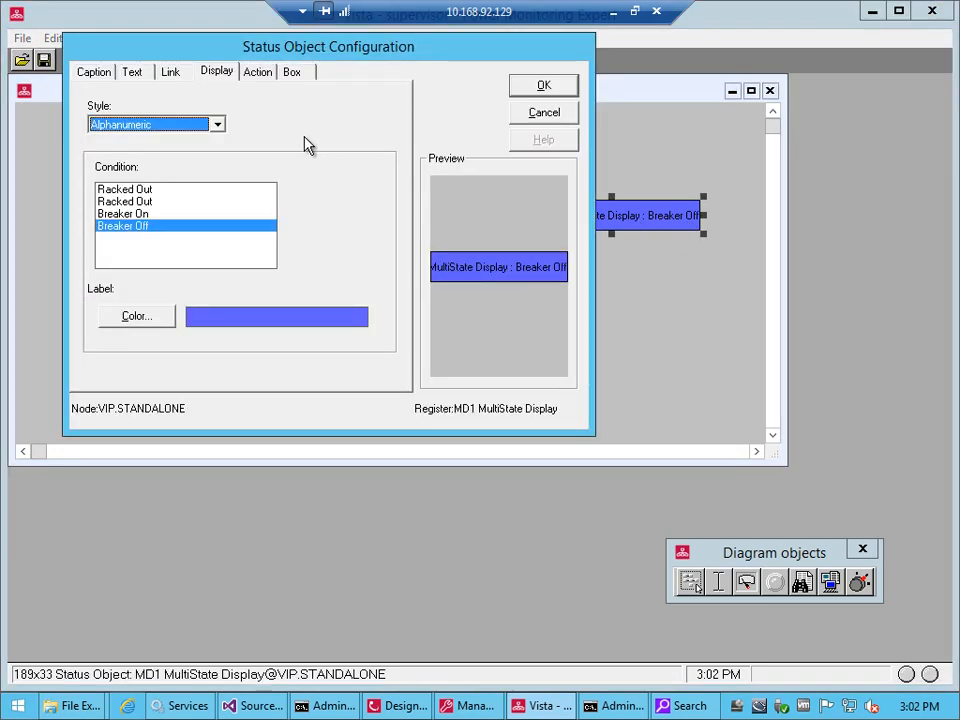
left_click(163, 125)
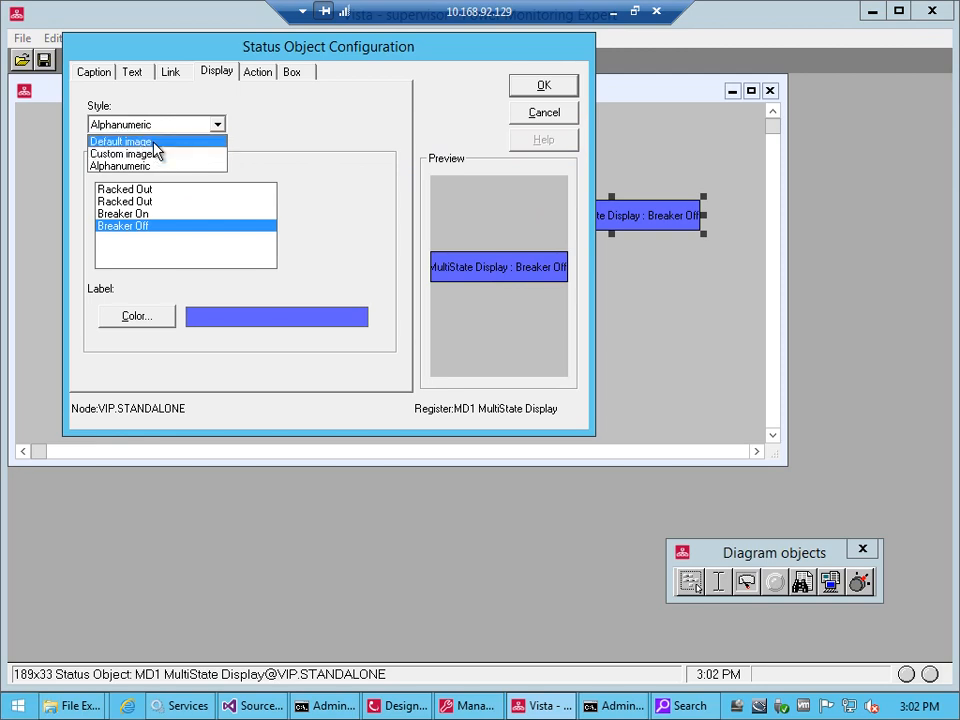
left_click(153, 138)
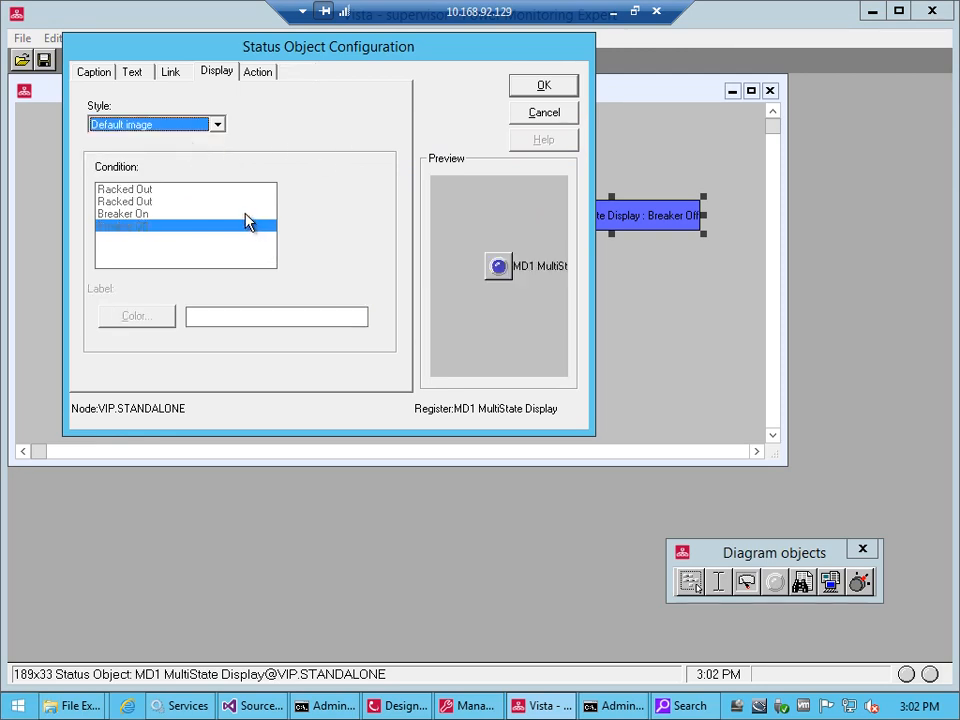
key("Return")
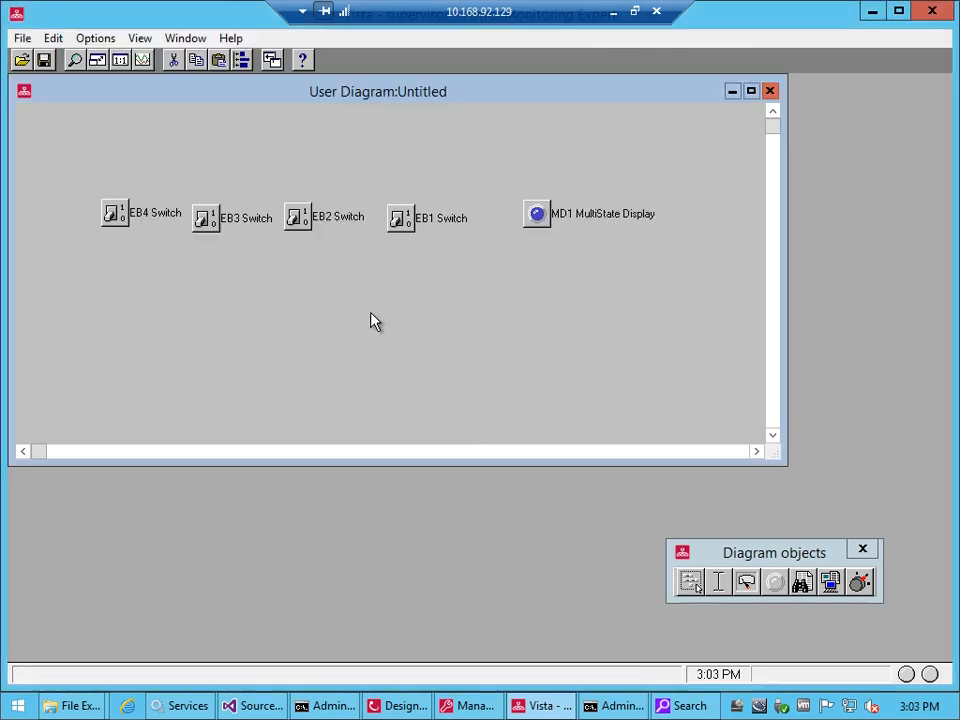
Turn the EB1 and EB2 switches on and back off to test the status object's default image
left_click(400, 220)
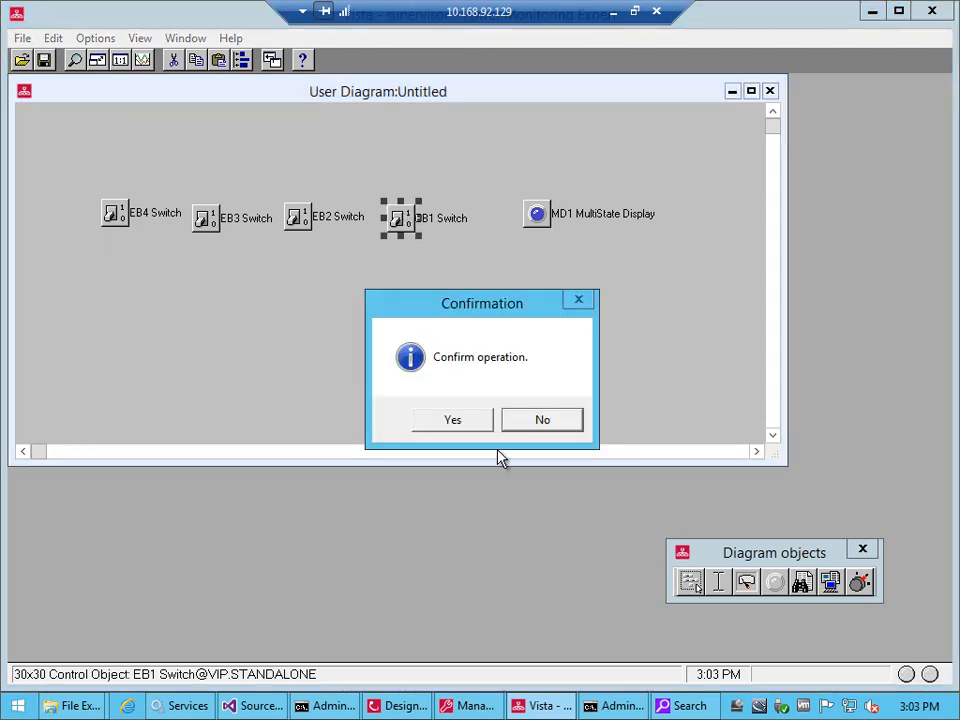
left_click(455, 420)
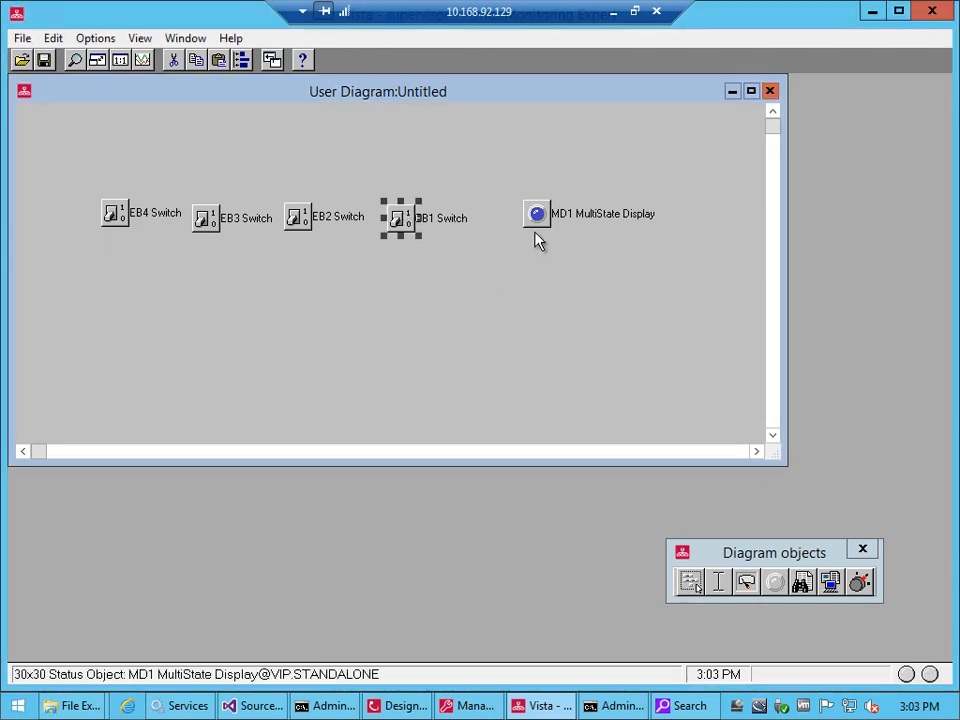
left_click(297, 218)
left_click(449, 420)
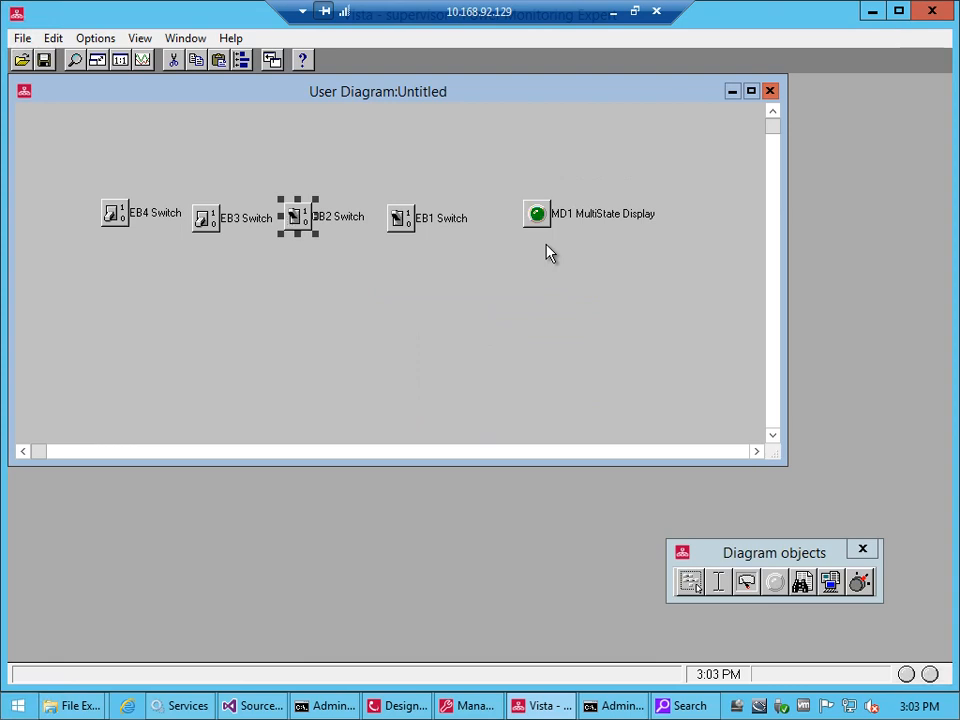
left_click(398, 218)
left_click(439, 428)
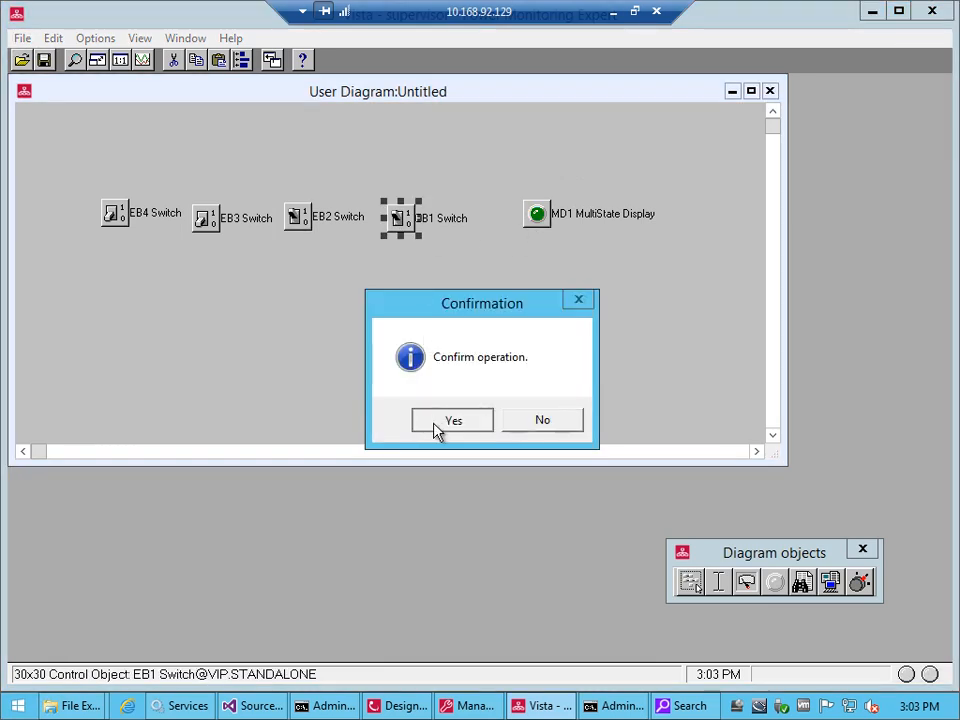
left_click(300, 220)
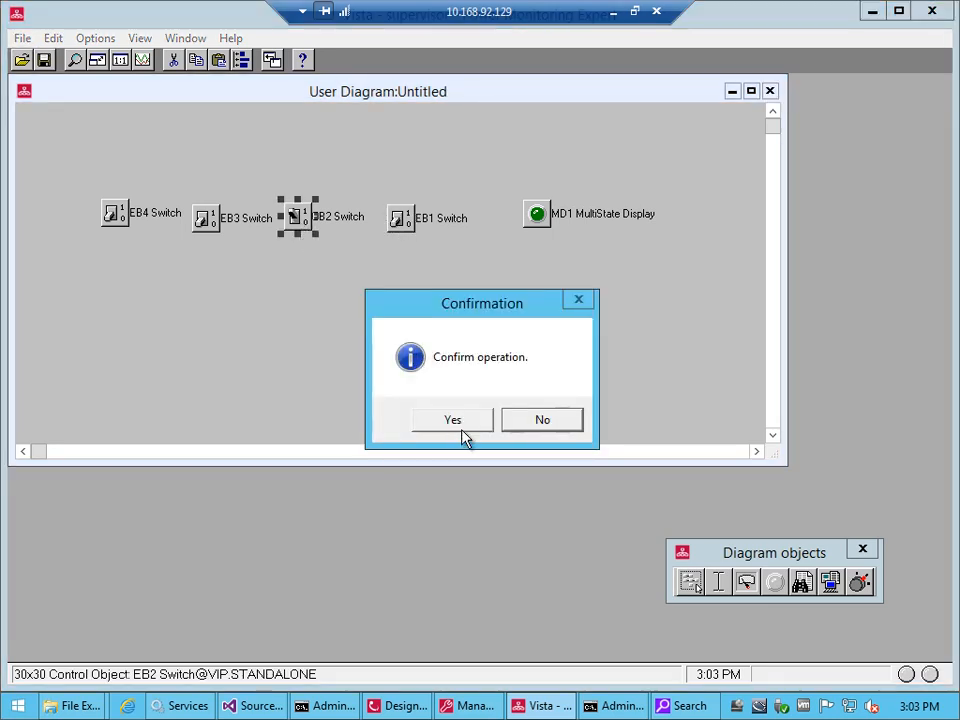
left_click(462, 427)
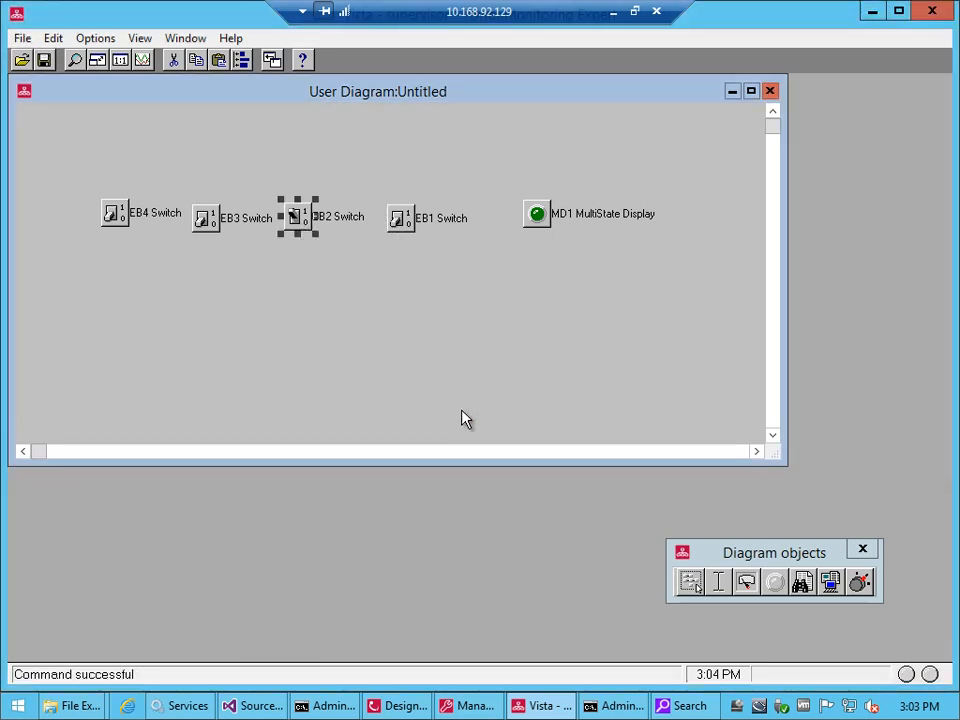
Review the status object's Custom images style and browse the image library, including AVI_animation, for the Breaker Off condition without saving
double_click(537, 216)
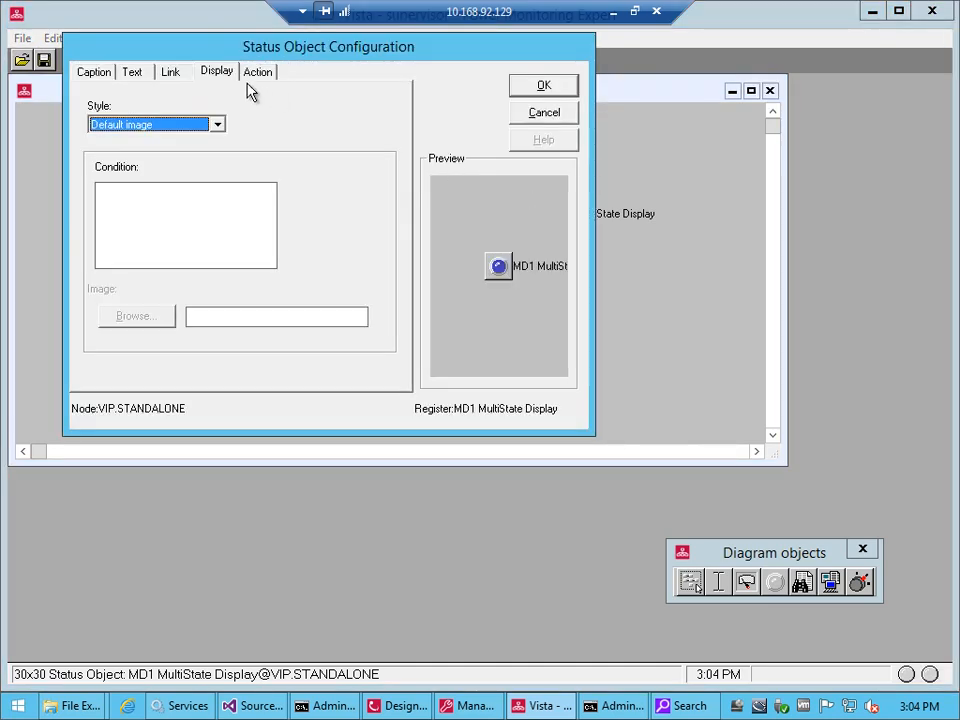
left_click(156, 135)
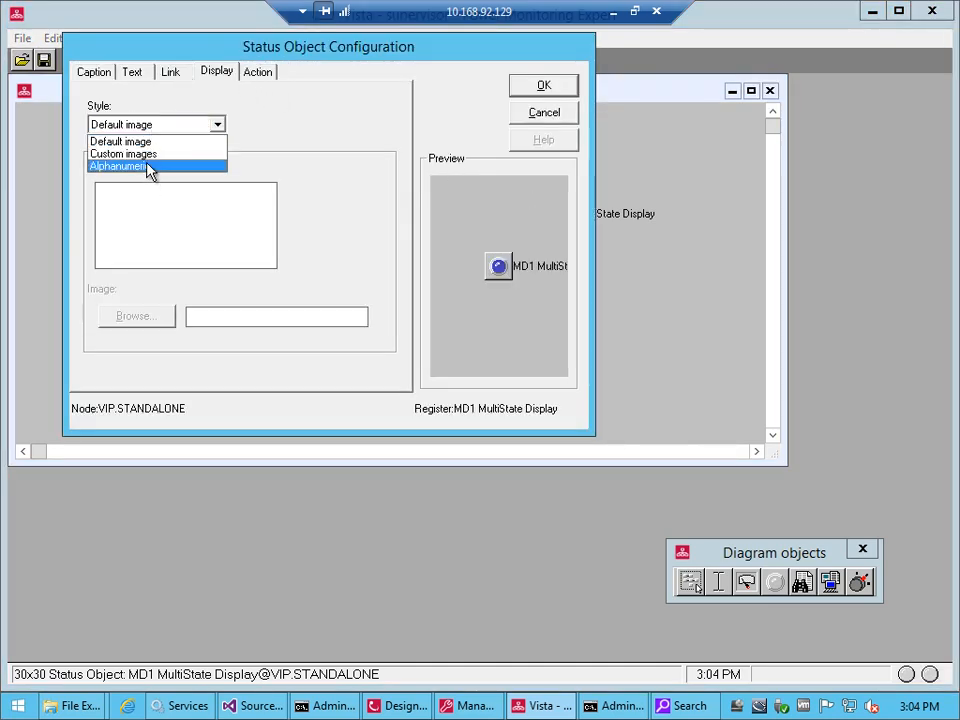
left_click(148, 155)
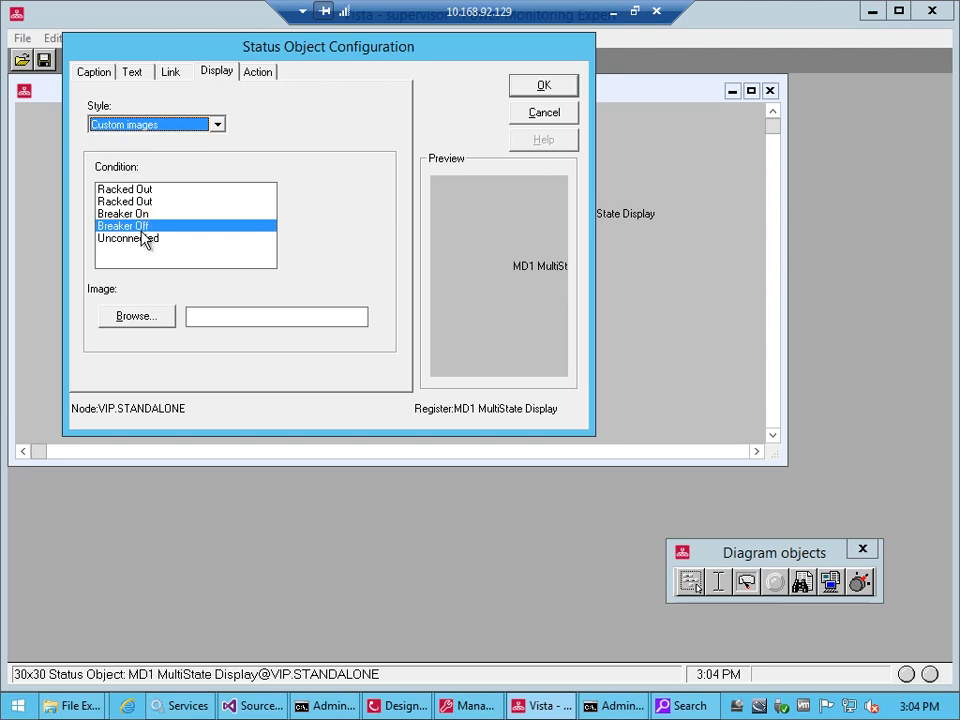
left_click(143, 318)
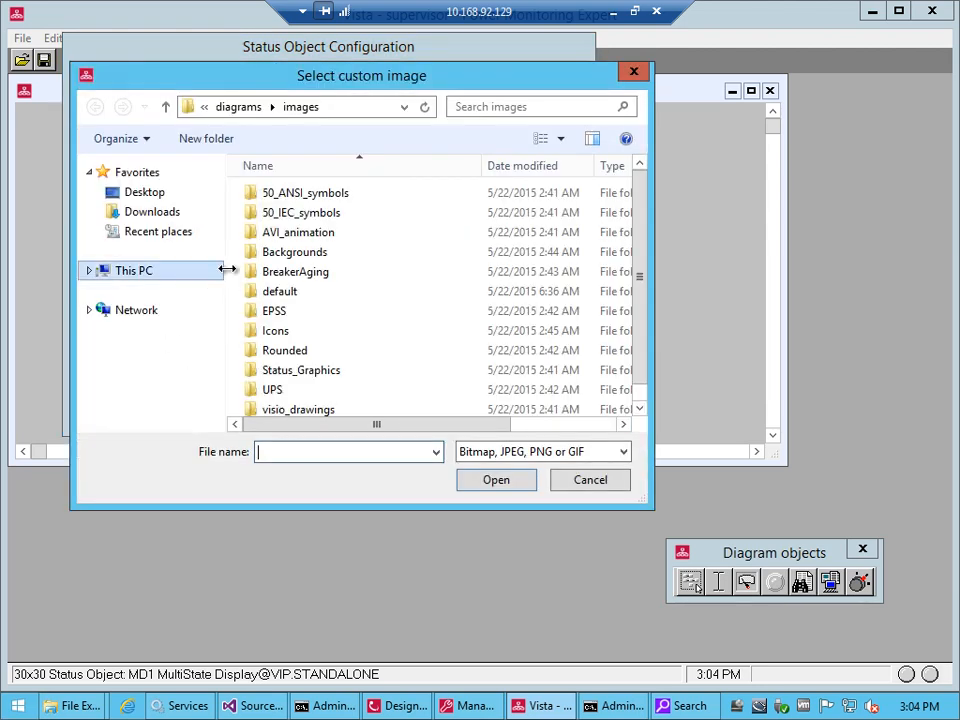
double_click(289, 233)
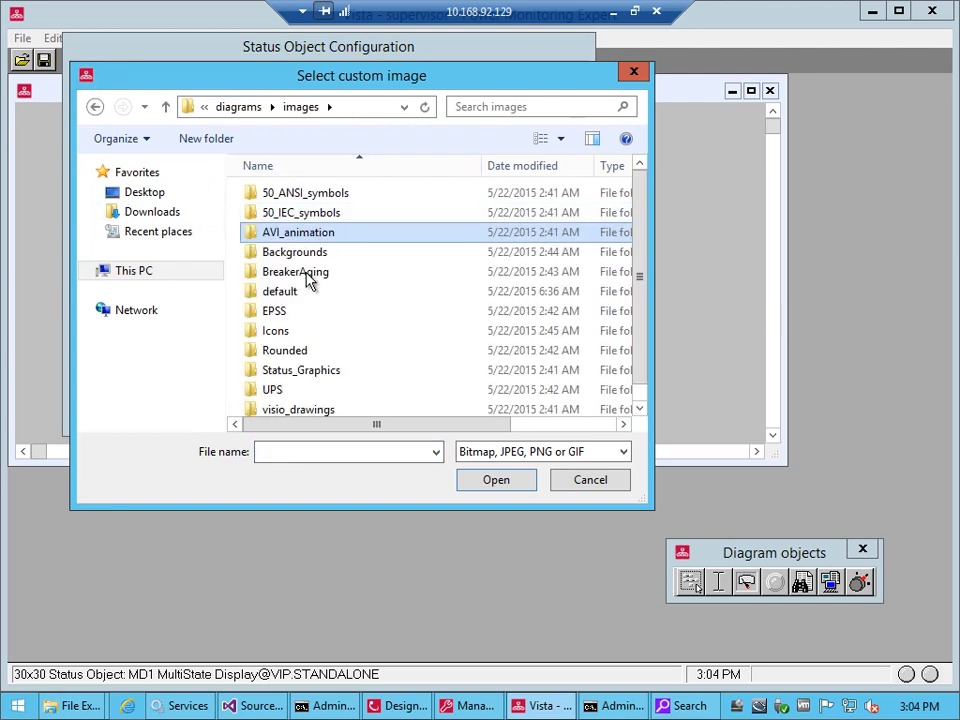
left_click(601, 481)
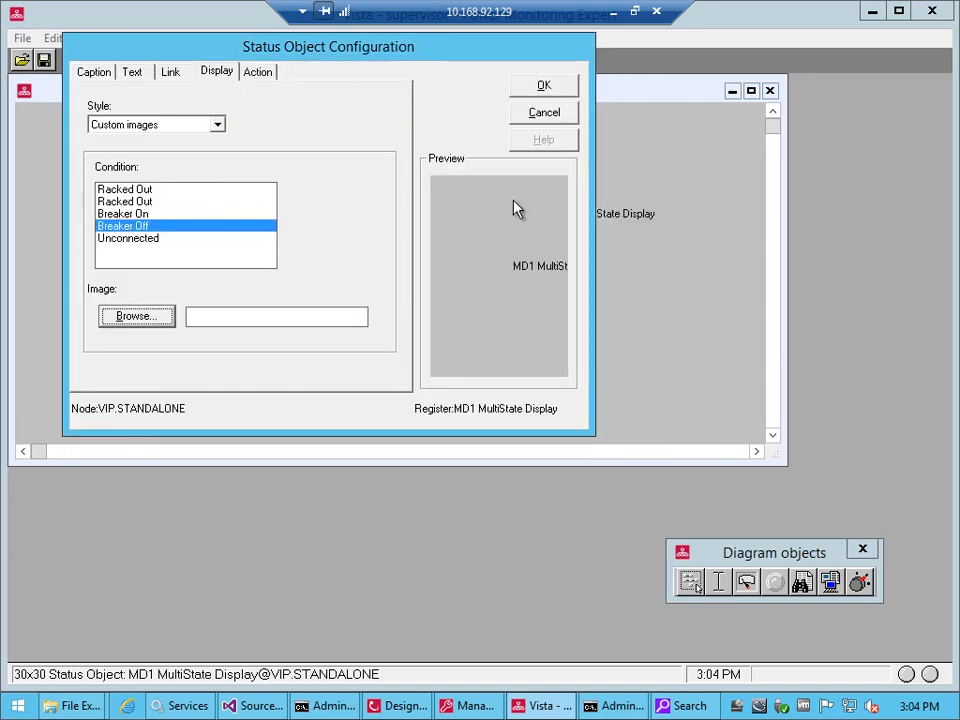
left_click(534, 118)
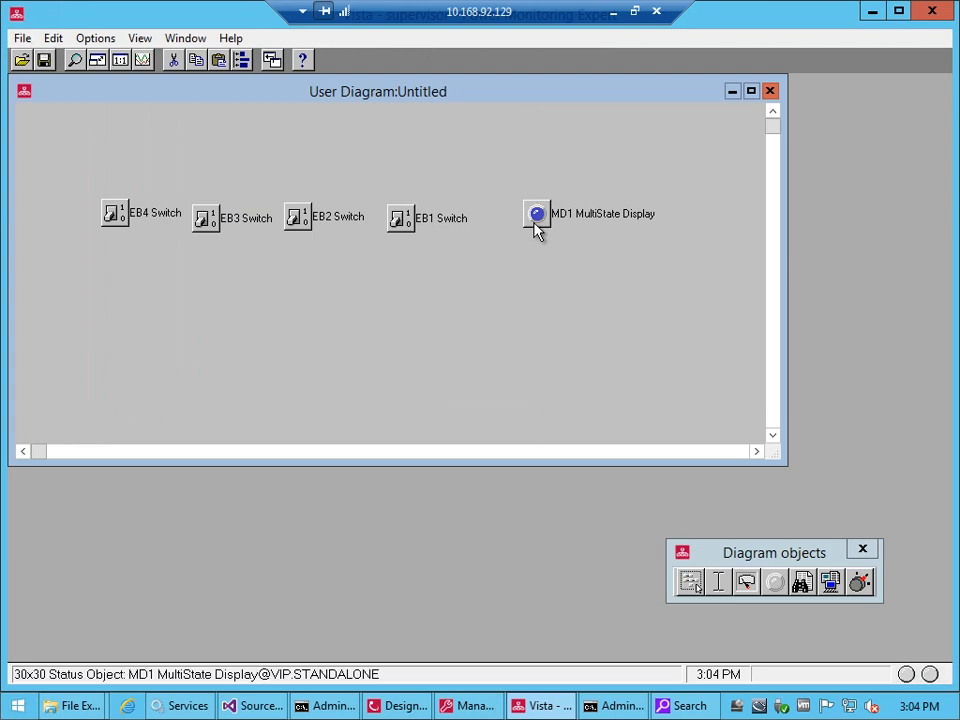
Set the status object's display style to Alphanumeric and widen it to fit its full label and state text
double_click(536, 228)
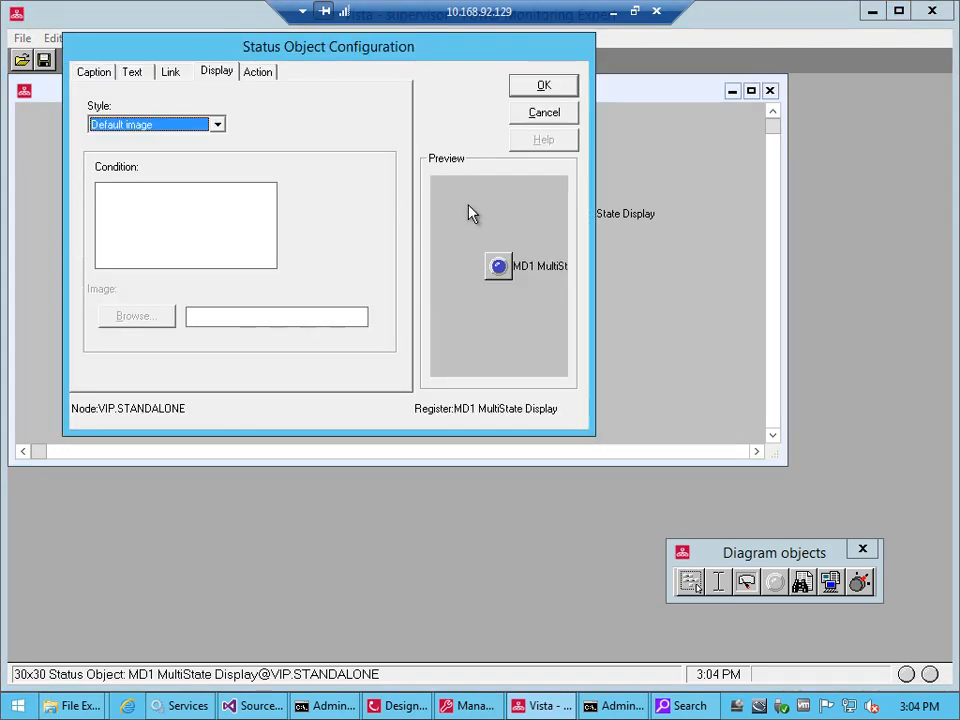
left_click(156, 128)
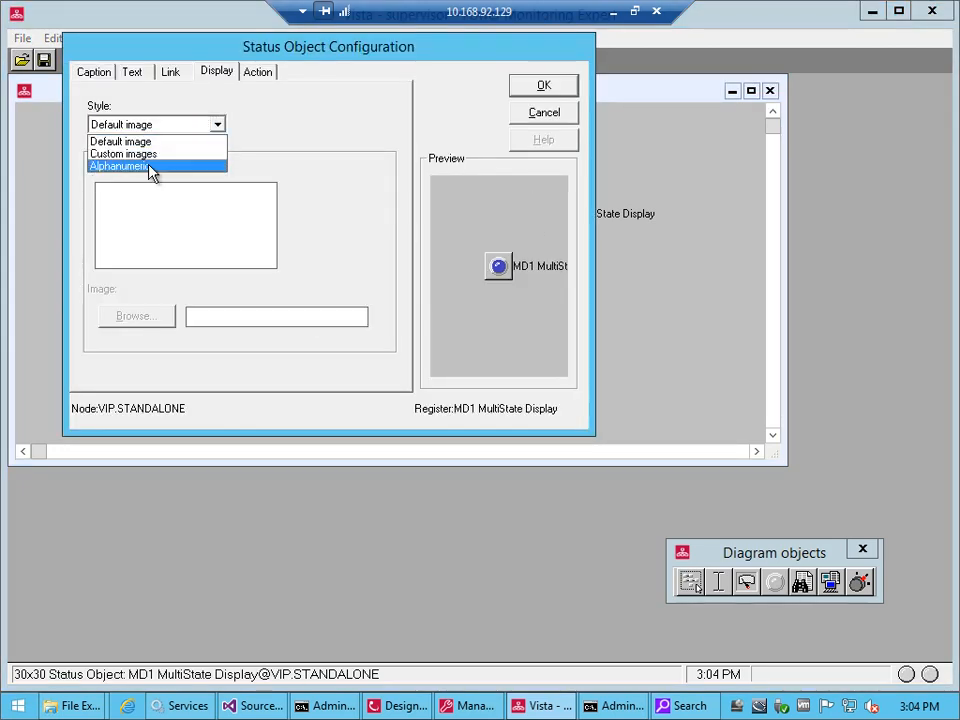
left_click(152, 166)
left_click(531, 90)
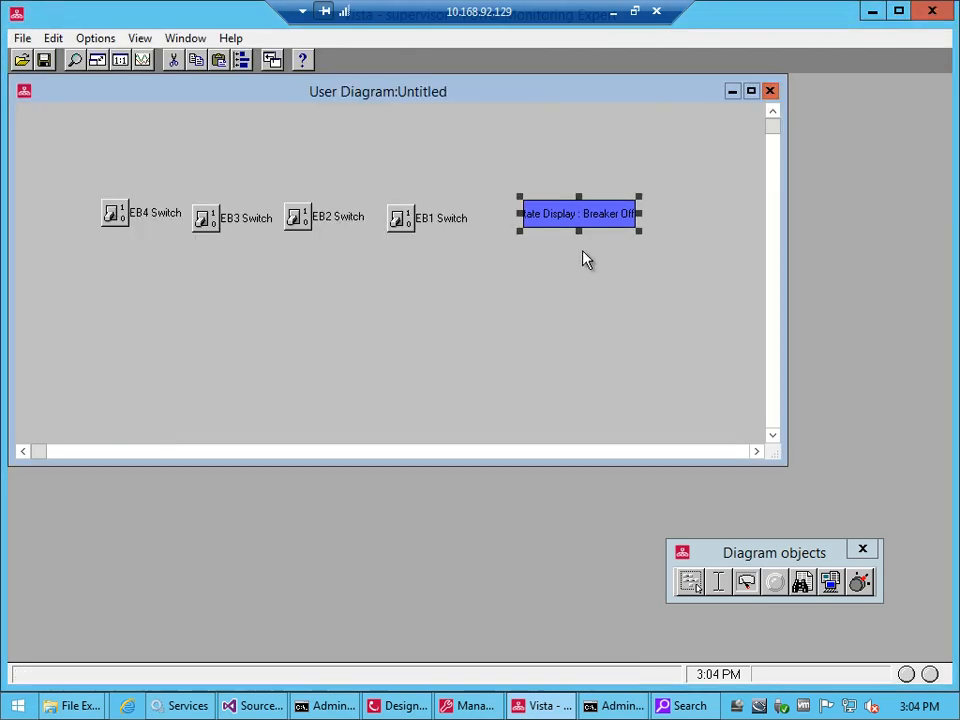
left_click_drag(638, 212, 703, 213)
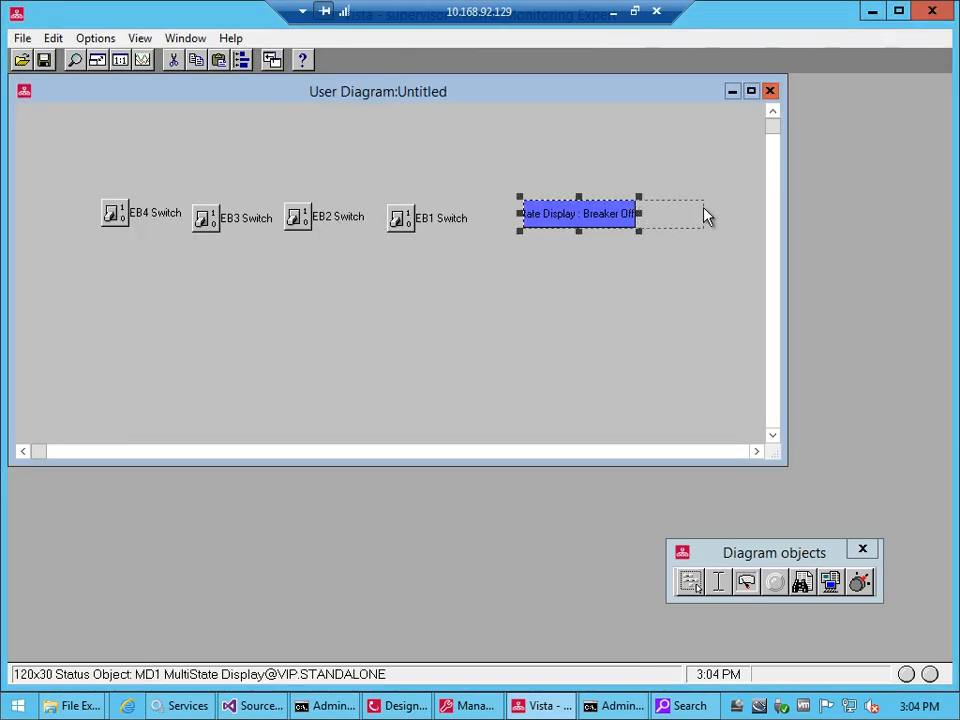
Turn on the EB1 and EB2 switches, and turn EB1 back off, to test the alphanumeric status object
double_click(403, 220)
left_click(438, 420)
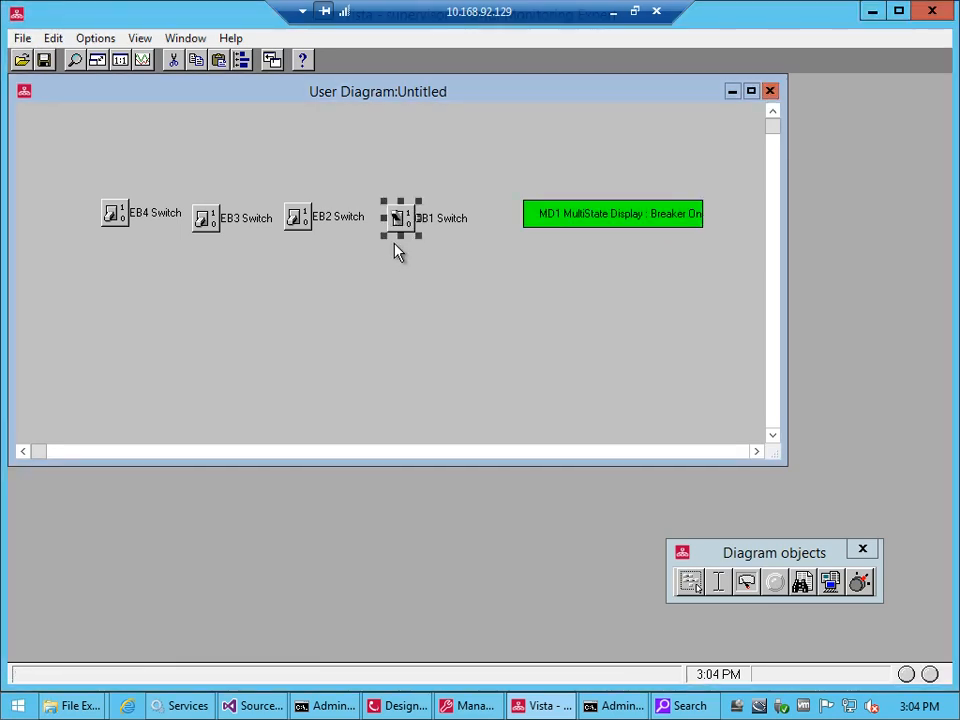
double_click(297, 218)
left_click(452, 418)
double_click(400, 220)
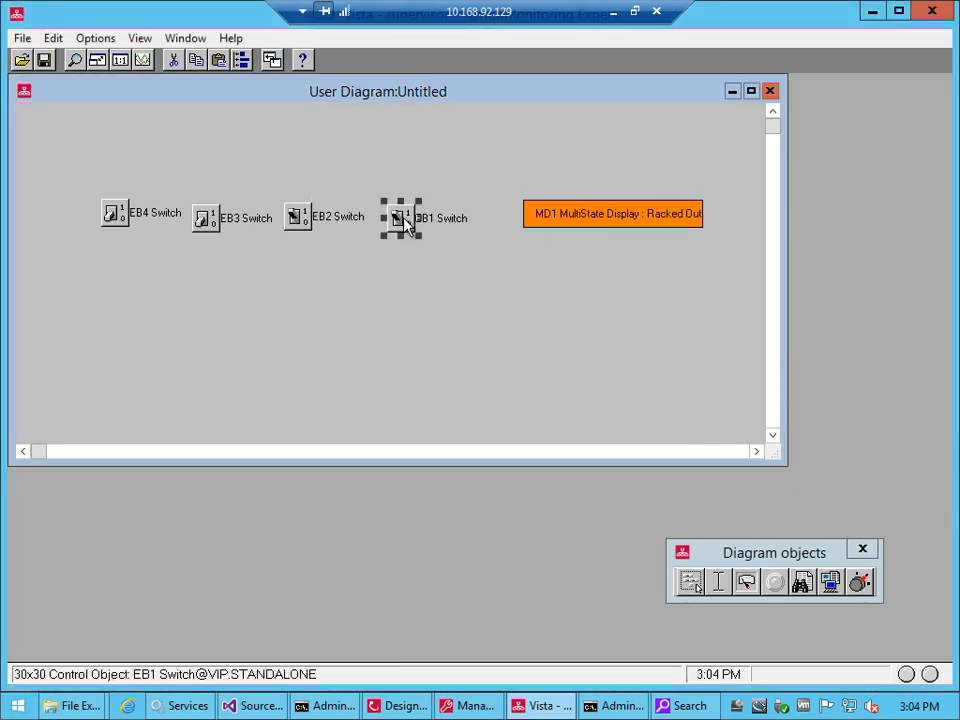
left_click(430, 422)
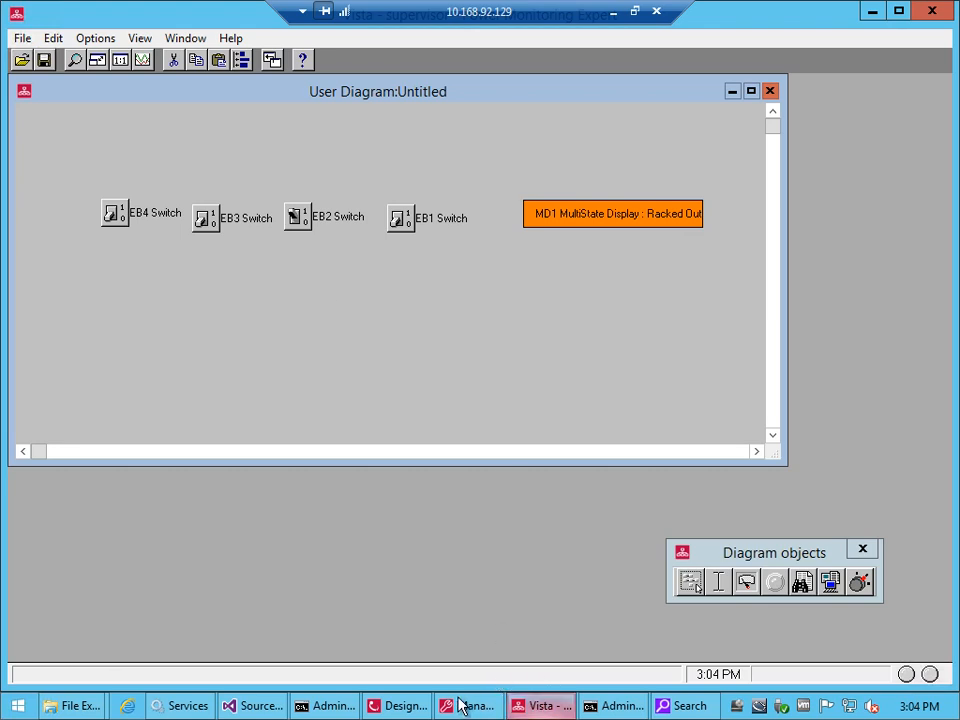
Switch to Designer and inspect MultiState Display 1's output registers and its linked inputs
left_click(396, 705)
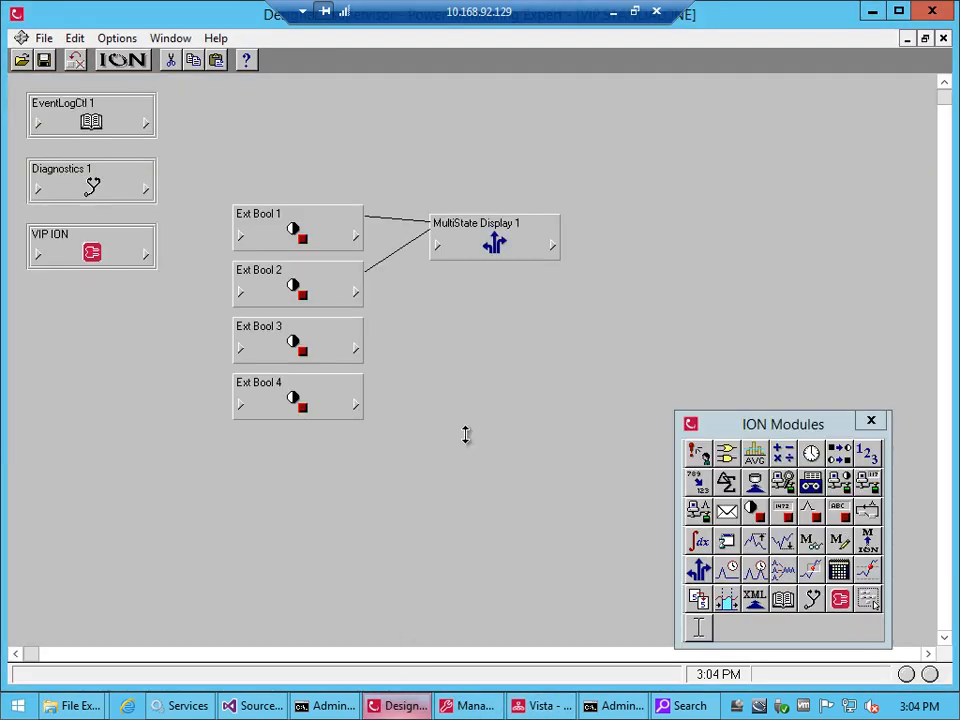
left_click(549, 244)
left_click(549, 244)
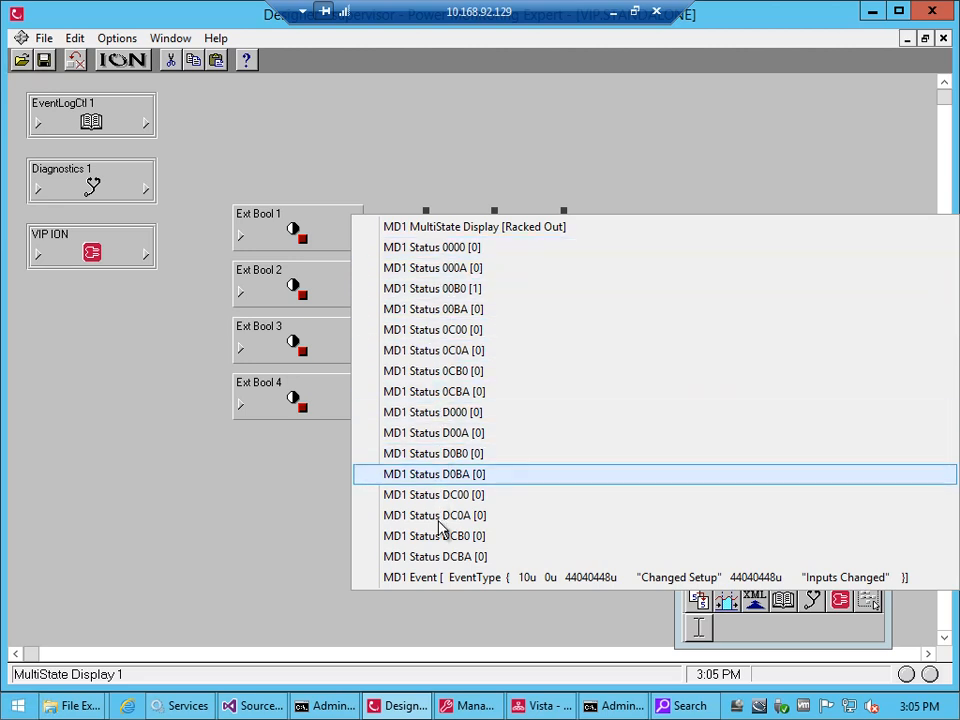
left_click(462, 266)
left_click(437, 246)
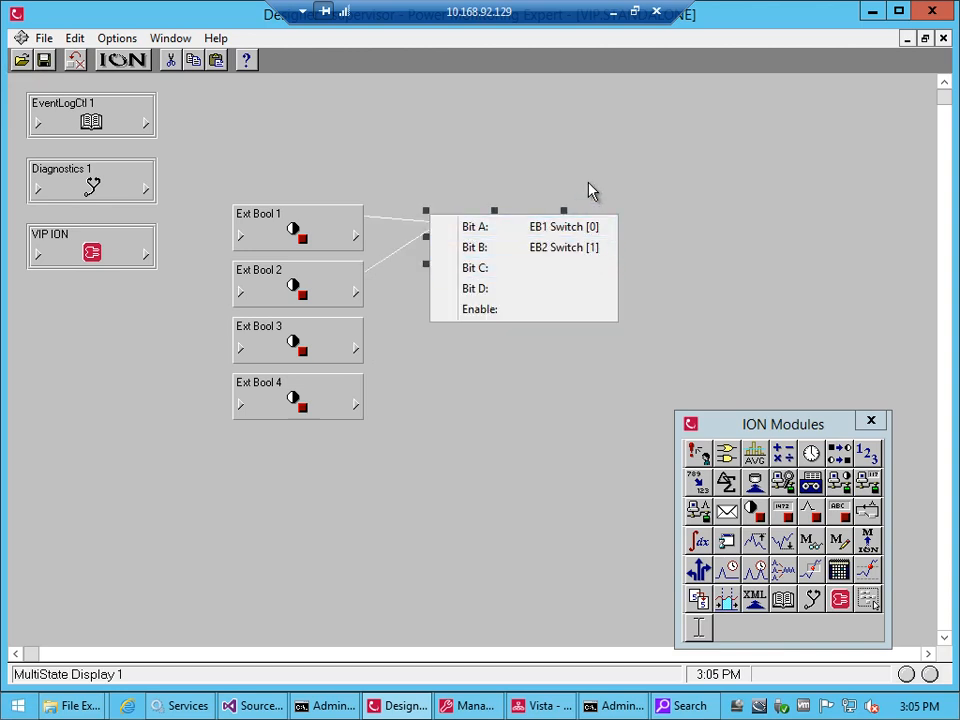
left_click(542, 272)
Examine MultiState Display 1's state setup registers and its output registers, MD1 MultiState Display and MD1 Status 0000, in the module setup
double_click(467, 251)
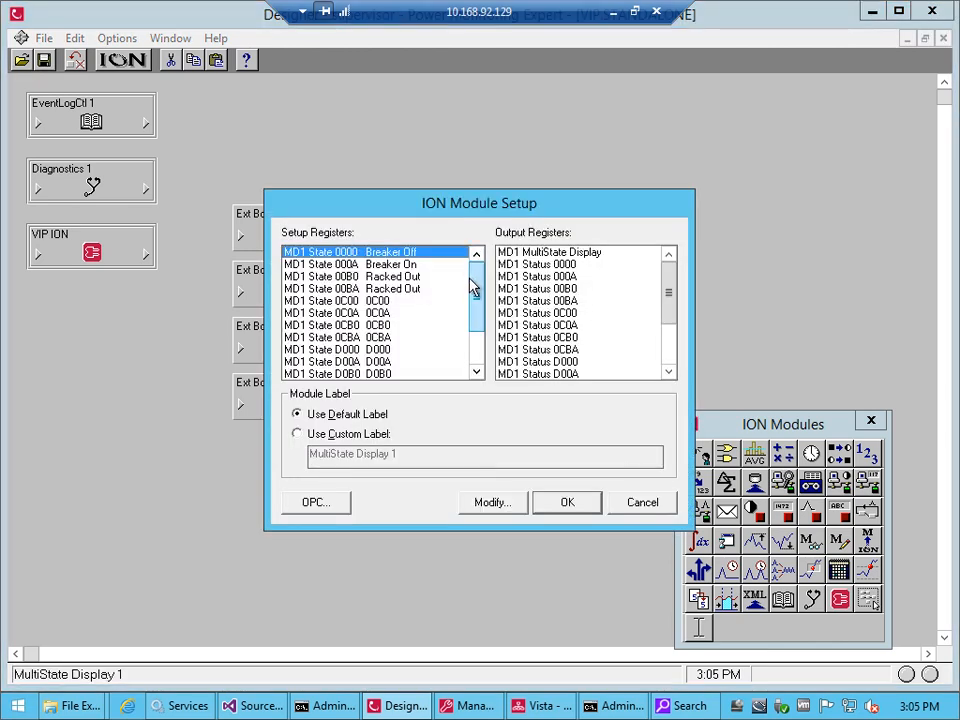
scroll(474, 289, "down", 2)
left_click(567, 502)
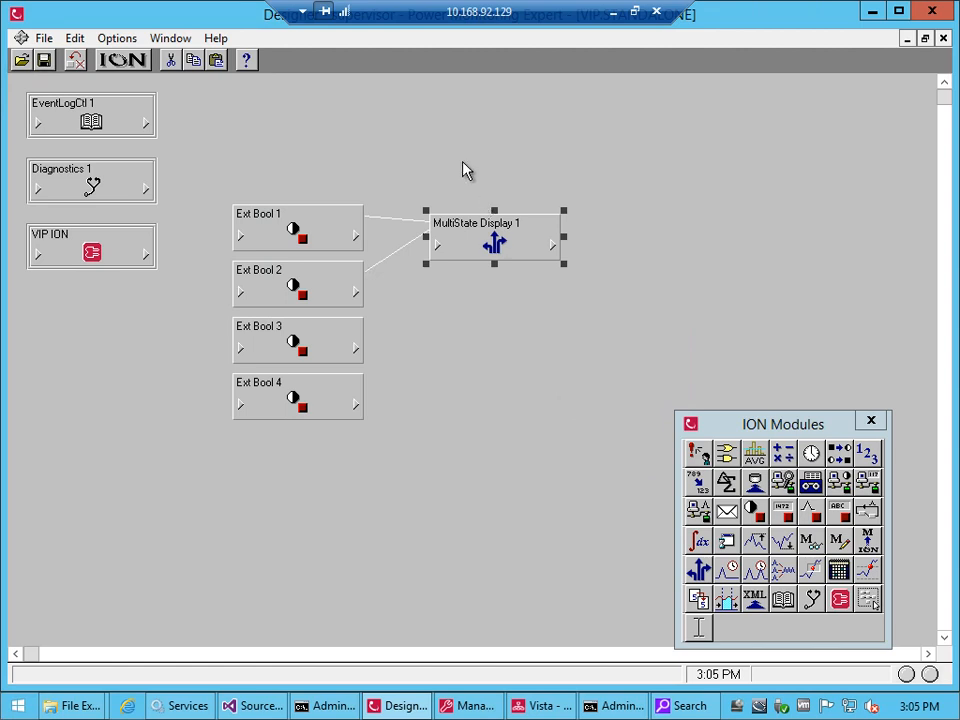
double_click(494, 222)
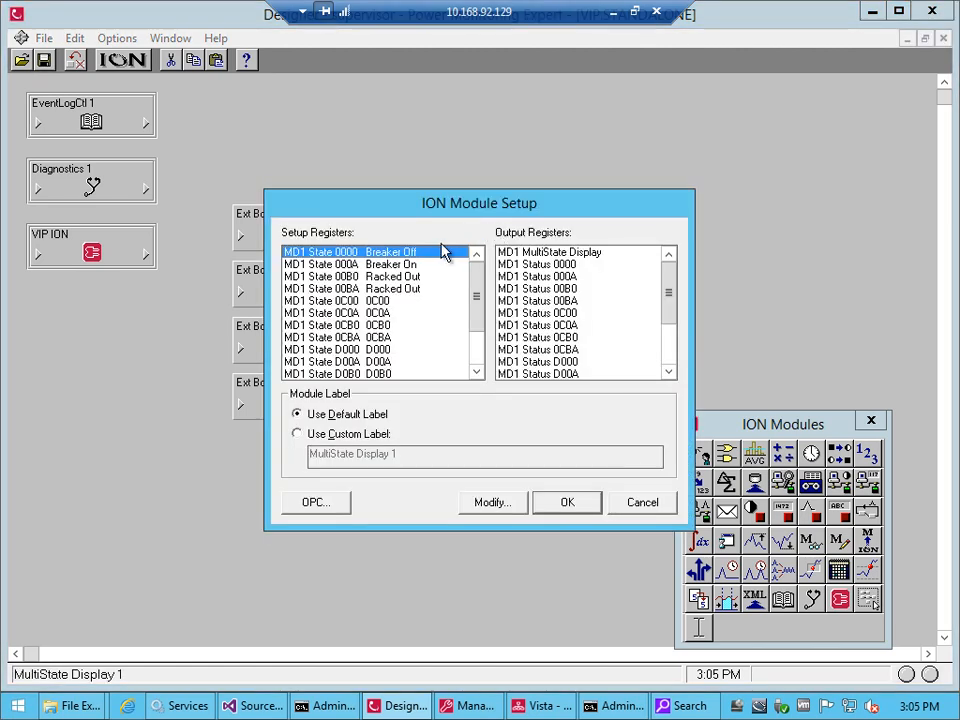
left_click(585, 255)
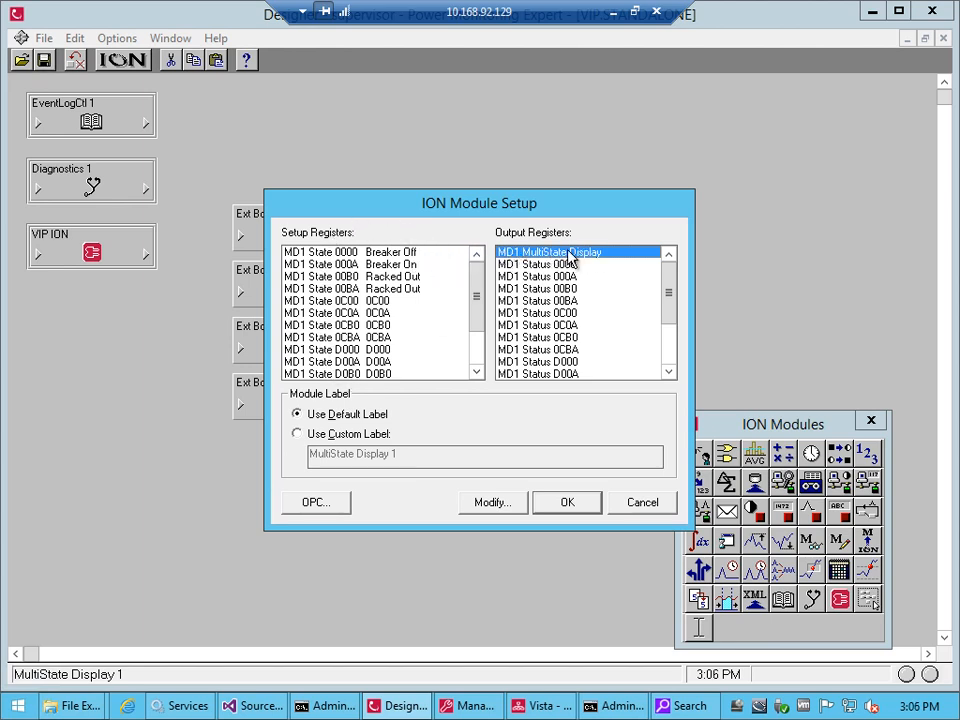
mouse_move(480, 274)
left_mouse_down()
mouse_move(478, 328)
mouse_move(478, 262)
left_mouse_up()
key("Down")
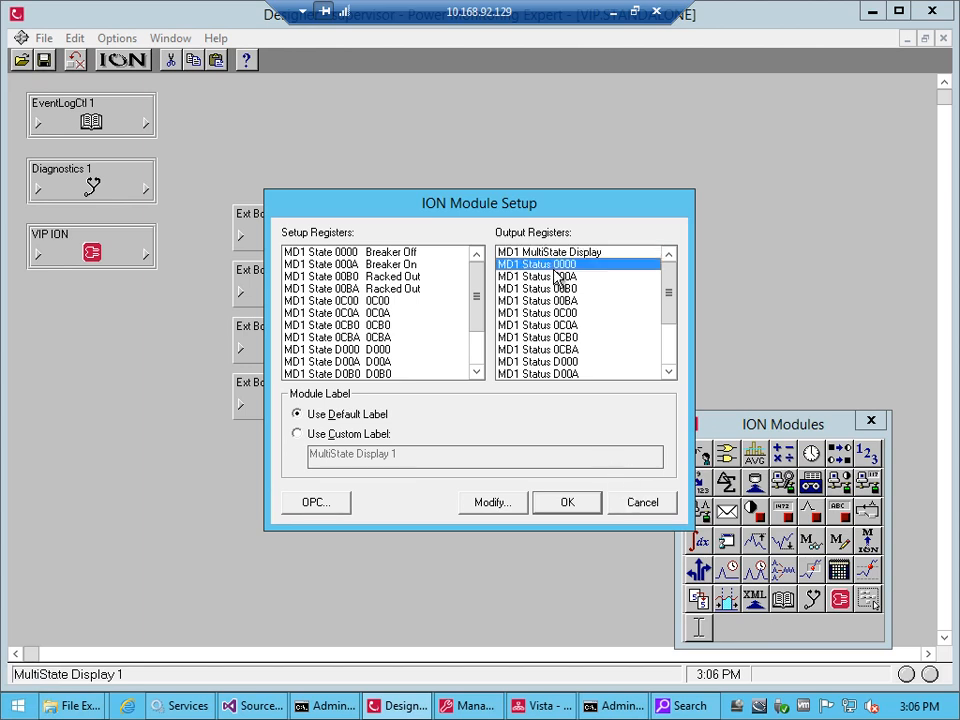
left_click(630, 504)
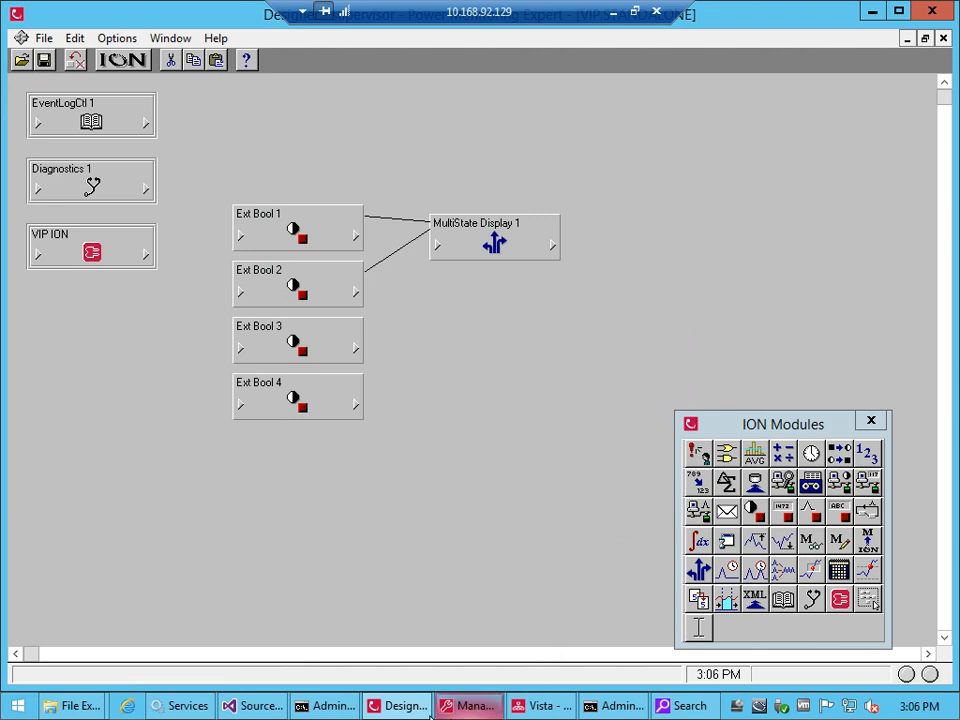
Leave the remote session to view the Energy Usage Intensity Map in the browser, and return to Designer
left_click(612, 12)
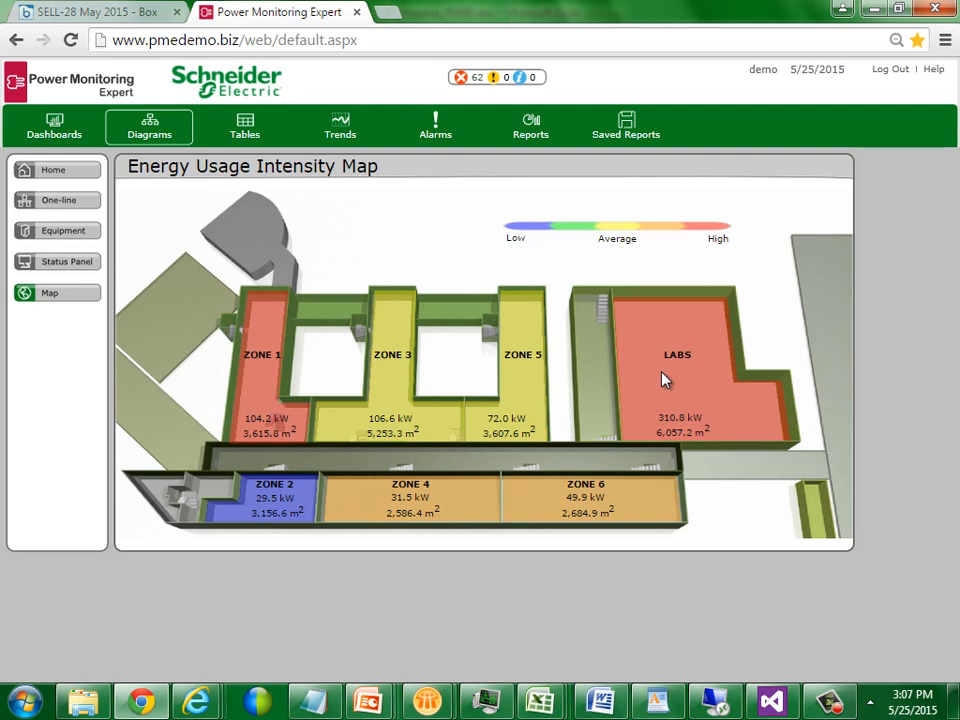
left_click(714, 702)
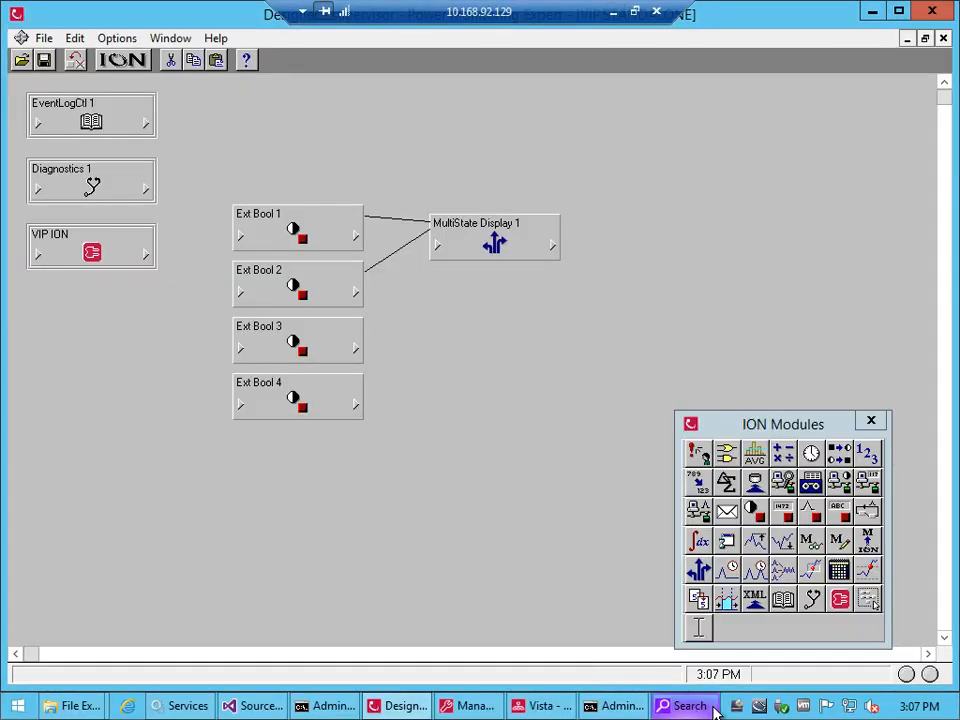